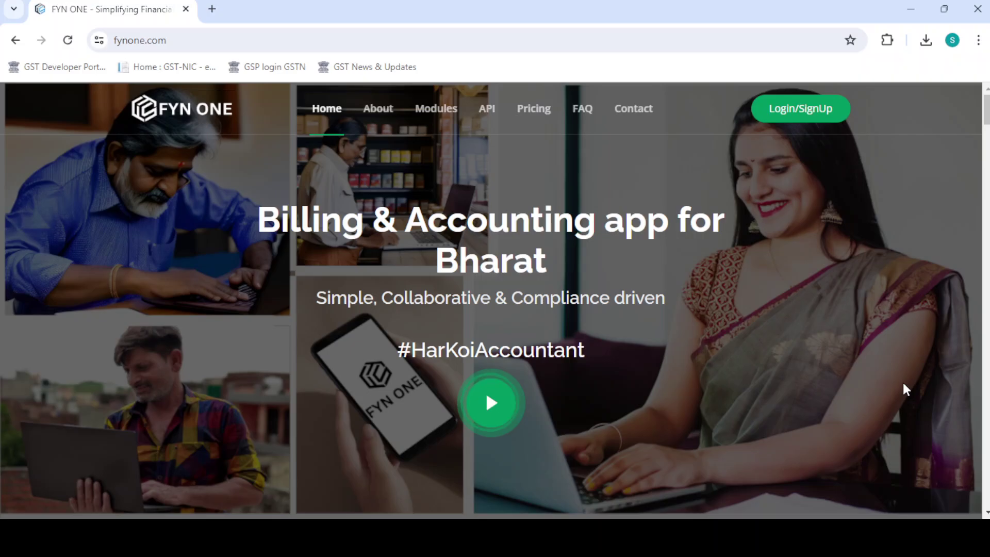
- Log in to the account and open the Export option in the account's income settings to check the billing form's Exports section
left_click(812, 120)
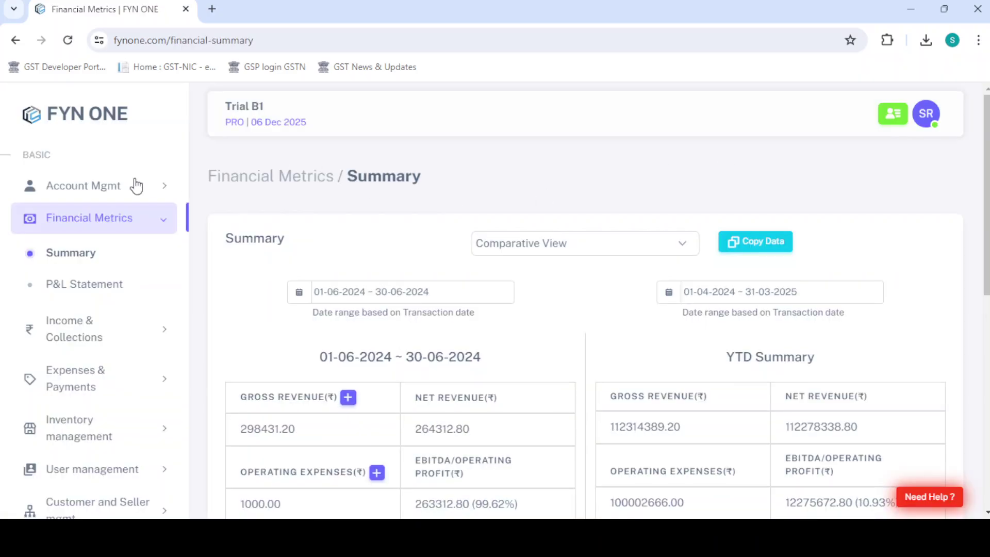
left_click(112, 187)
left_click(95, 341)
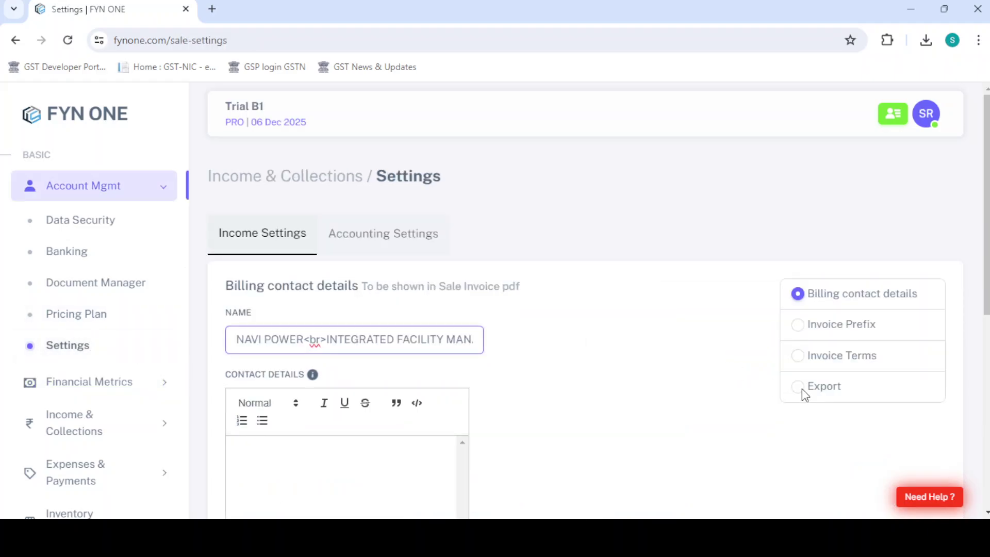
left_click(802, 388)
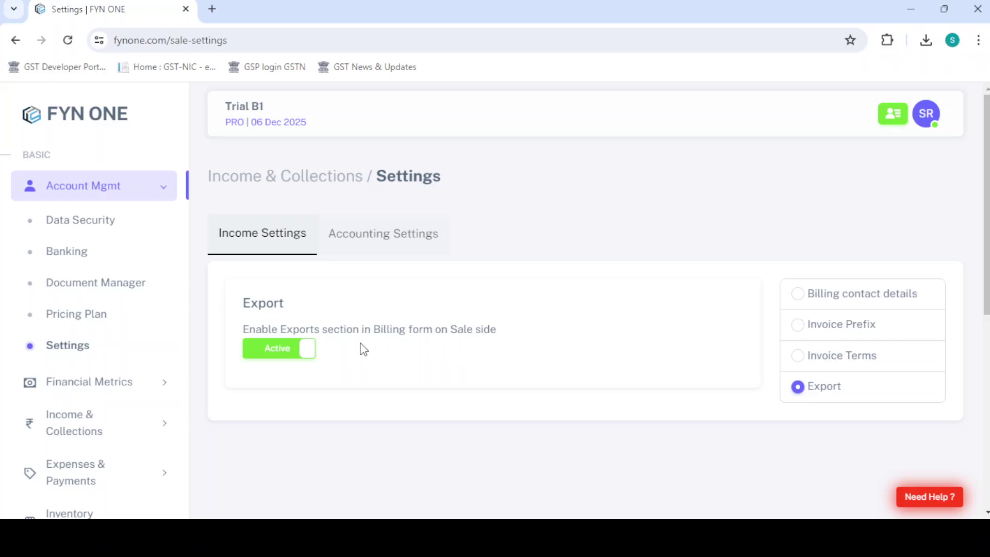
- Start a new sale invoice with the form and include the Item Data and Export Details sections
left_click(102, 412)
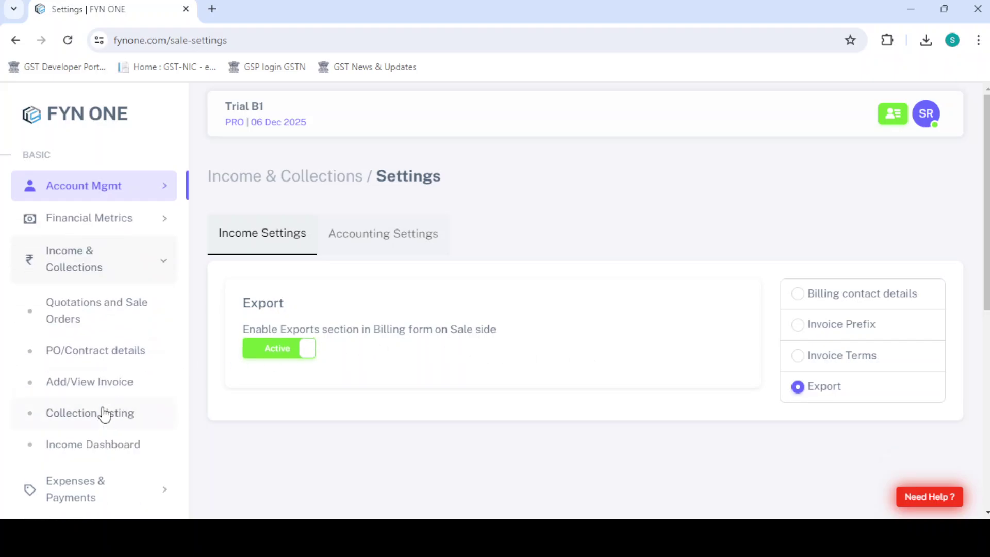
left_click(103, 391)
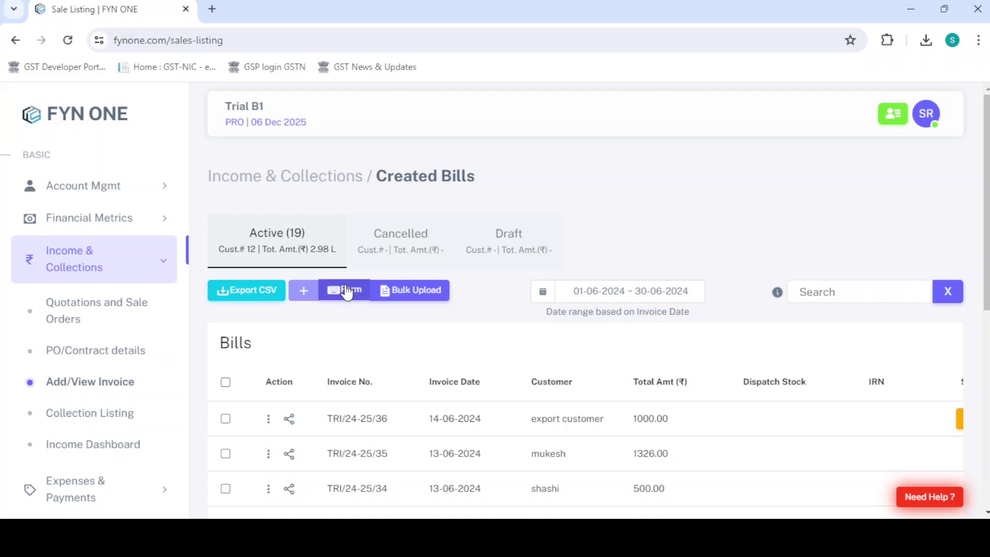
left_click(346, 292)
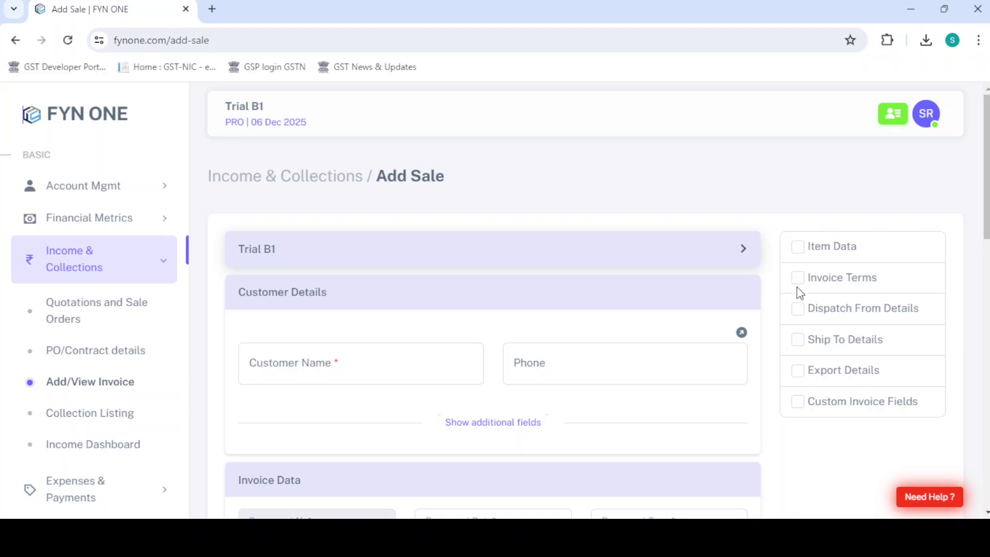
left_click(798, 252)
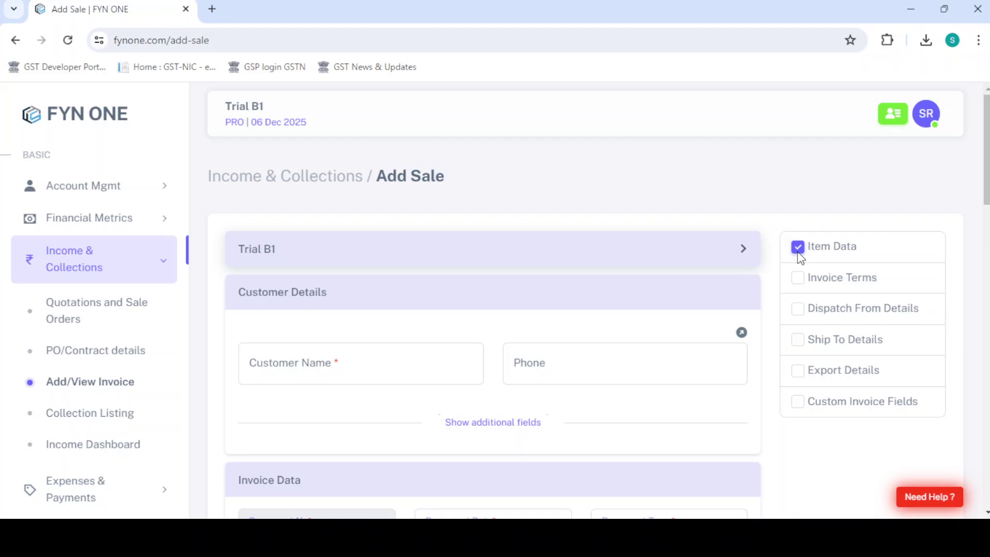
left_click(798, 377)
- Select the existing "export customer" as the invoice's customer
left_click(431, 373)
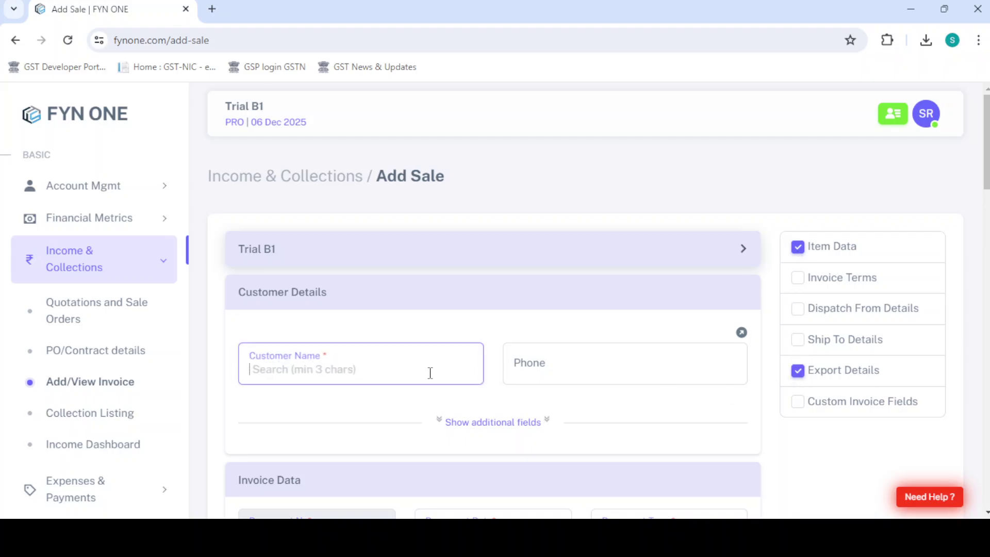
type("export customer")
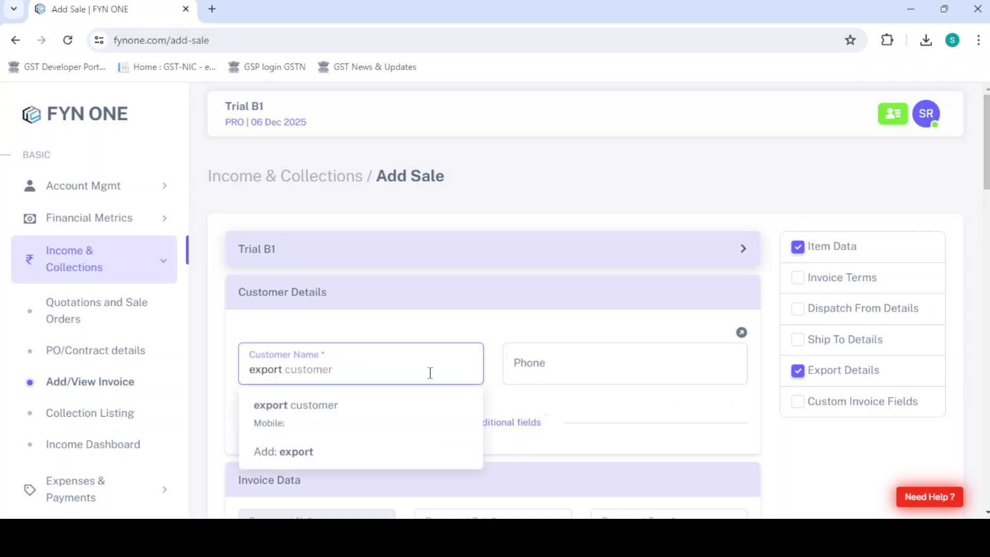
left_click(342, 418)
- Reveal the additional invoice data fields and change the supply type to Export without payment (EXPWOP)
scroll(342, 416, "down", 5)
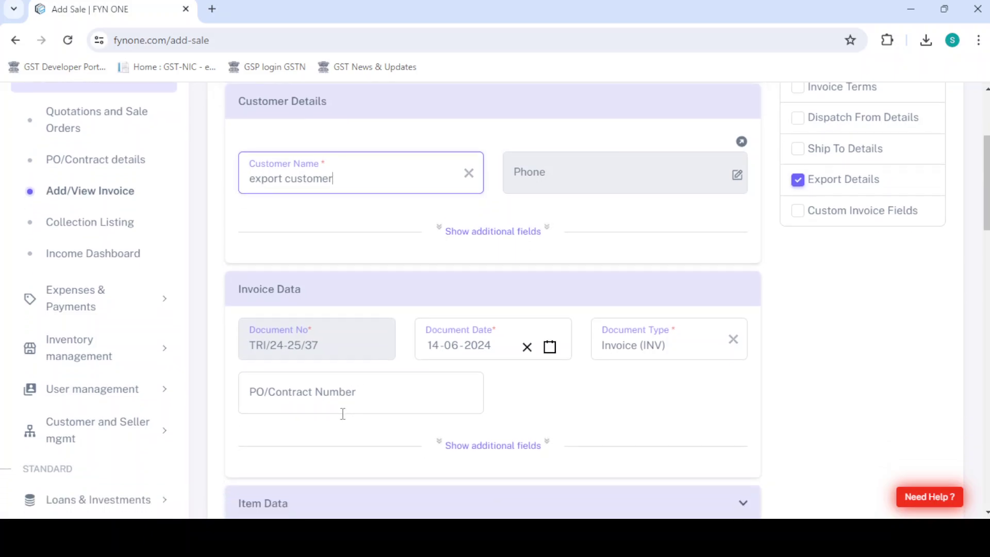
scroll(655, 311, "down", 3)
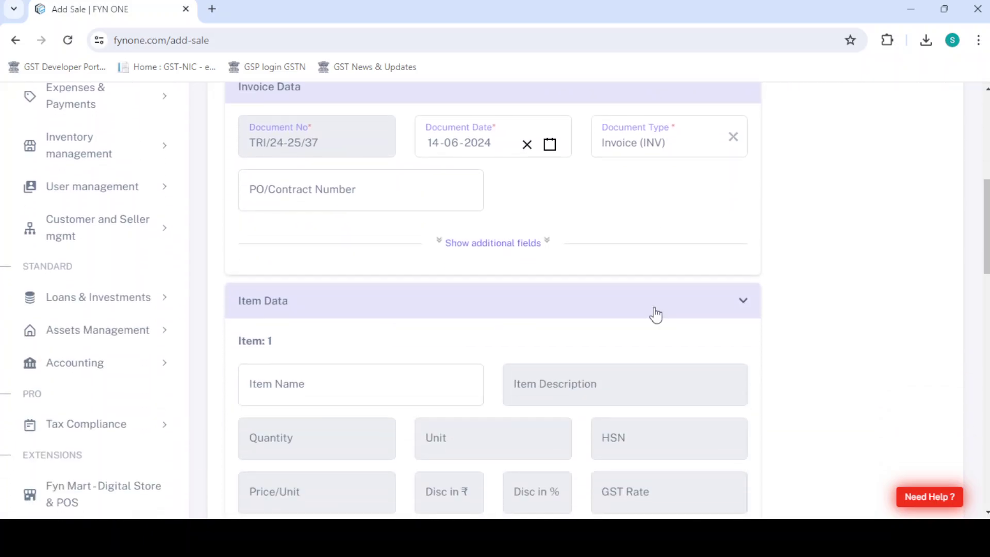
scroll(655, 312, "up", 1)
left_click(485, 269)
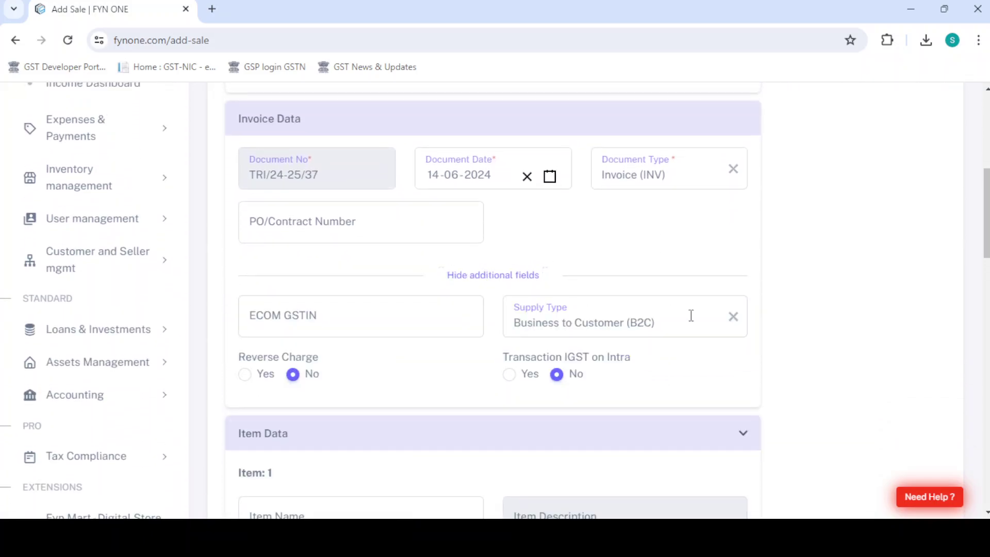
left_click(732, 317)
left_click(729, 317)
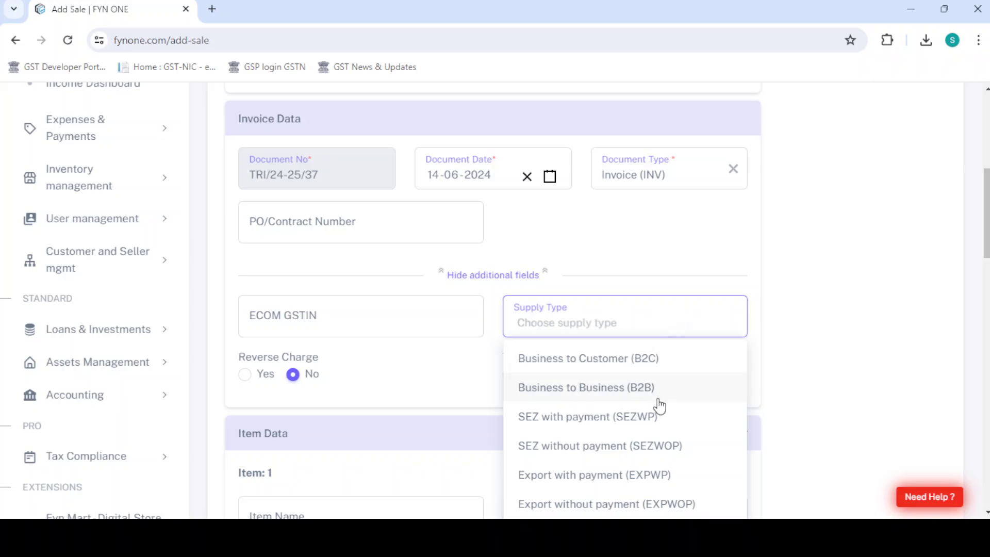
scroll(660, 423, "down", 1)
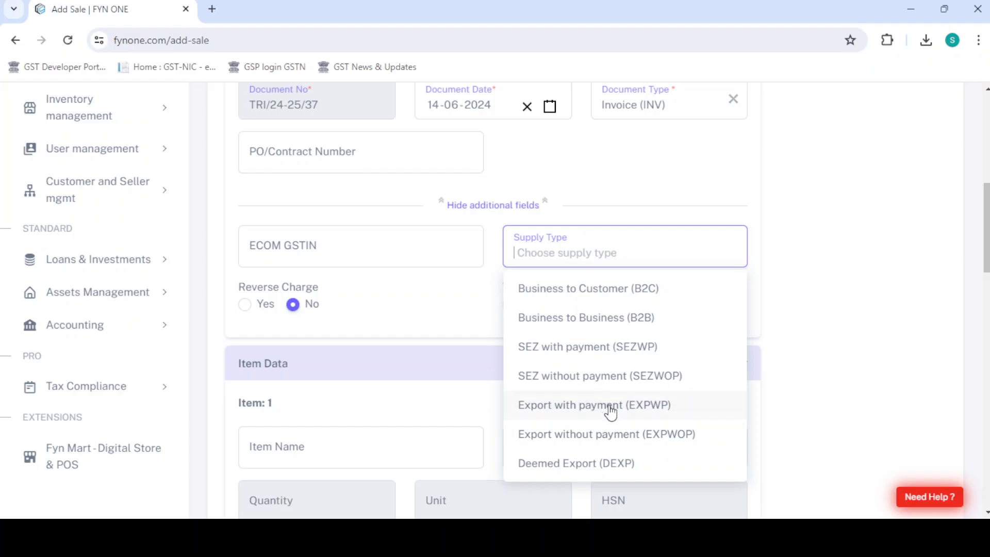
left_click(616, 435)
- Set the foreign currency code in the export details to United States dollar (USD)
scroll(426, 283, "down", 3)
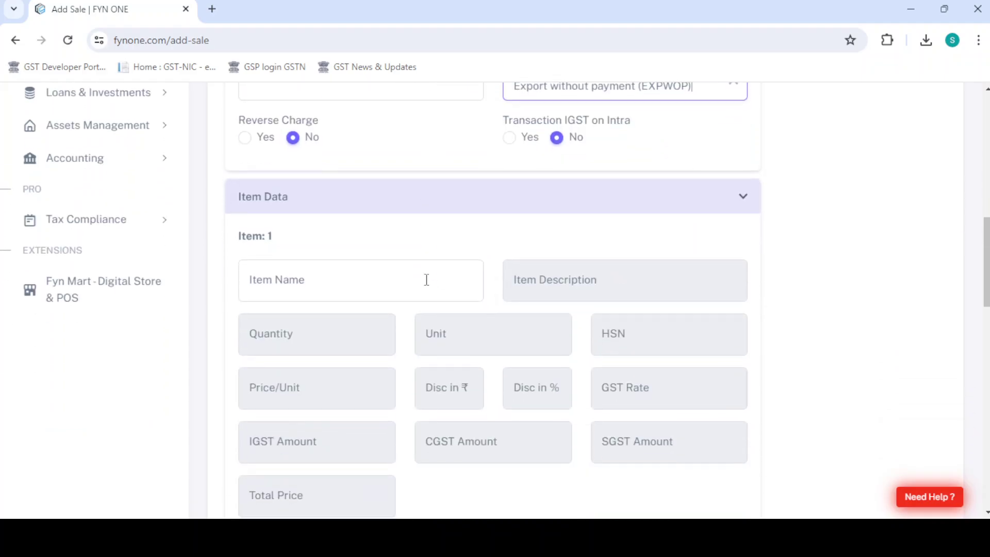
scroll(427, 280, "down", 6)
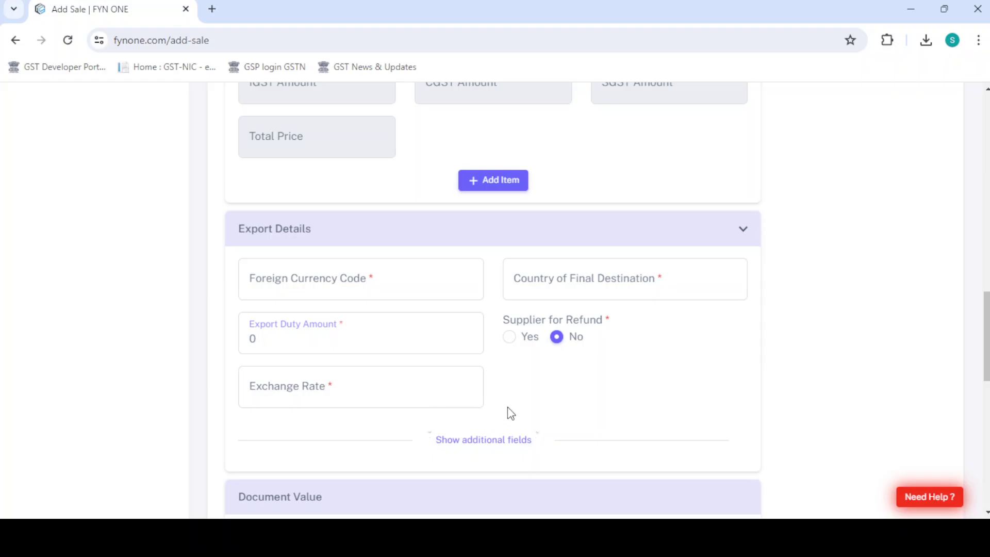
left_click(368, 285)
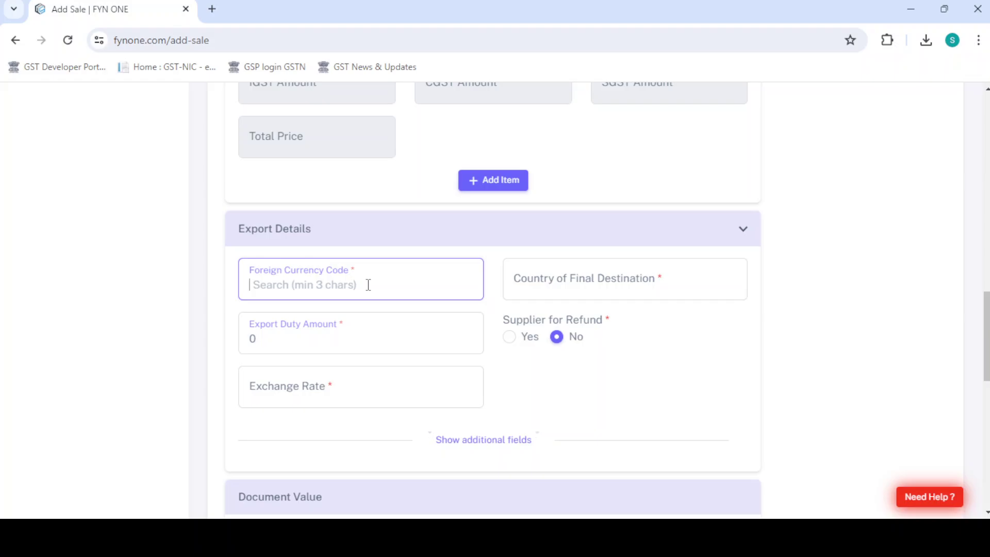
type("USD")
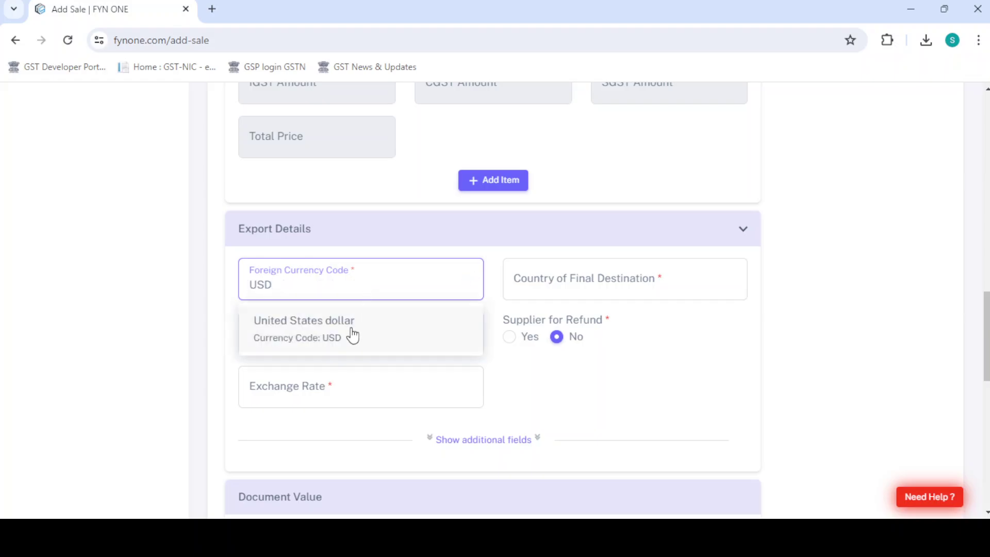
left_click(351, 335)
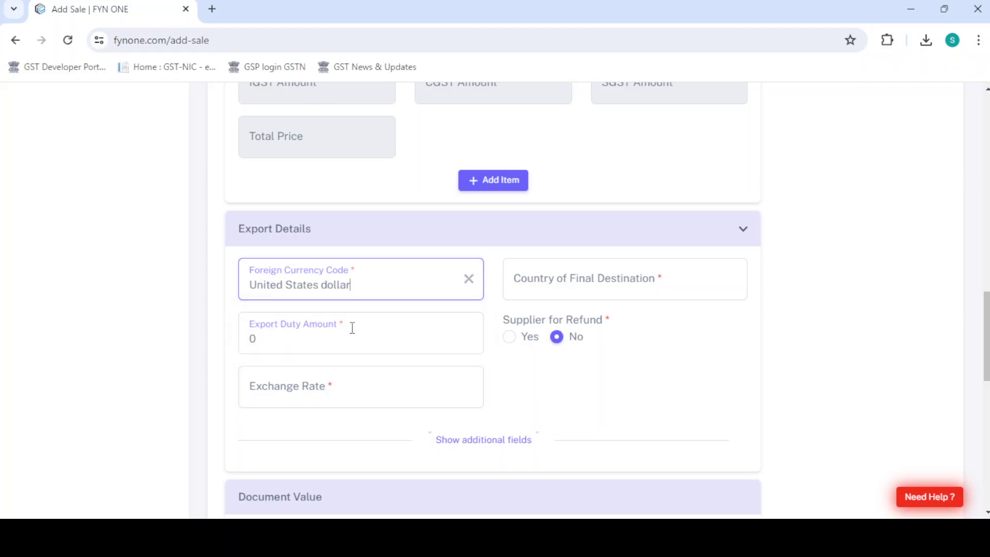
- Set the country of final destination to United States of America and the exchange rate to 84.50
left_click(581, 279)
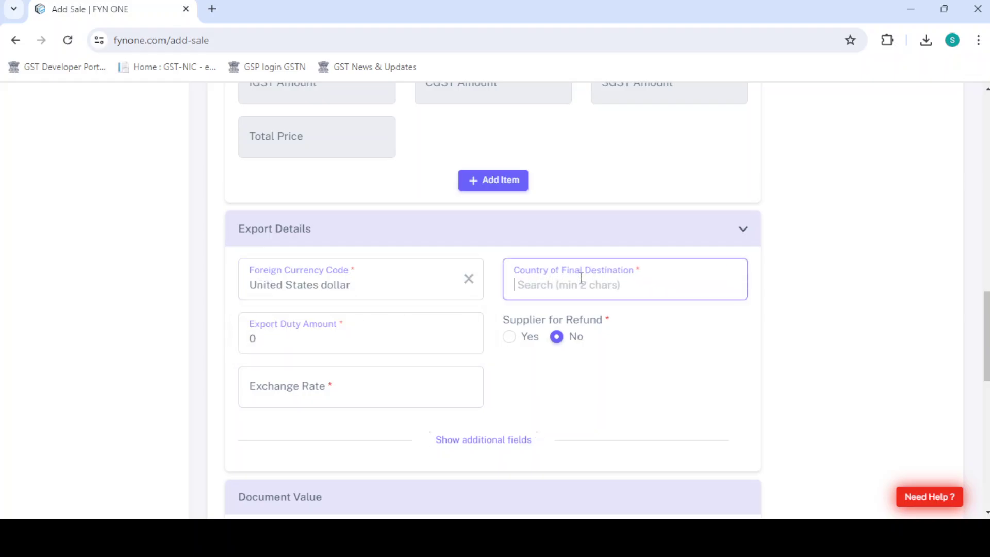
type("United")
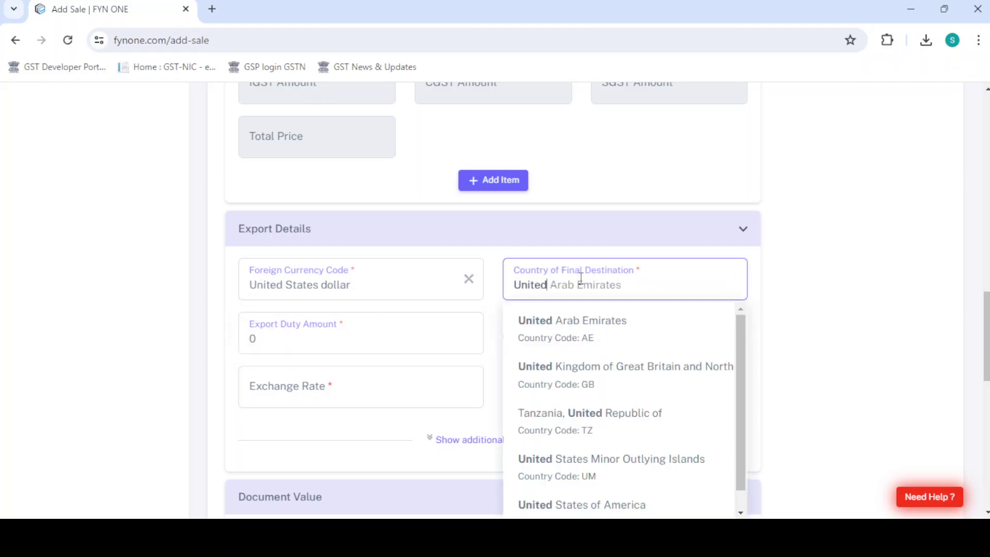
type(" state")
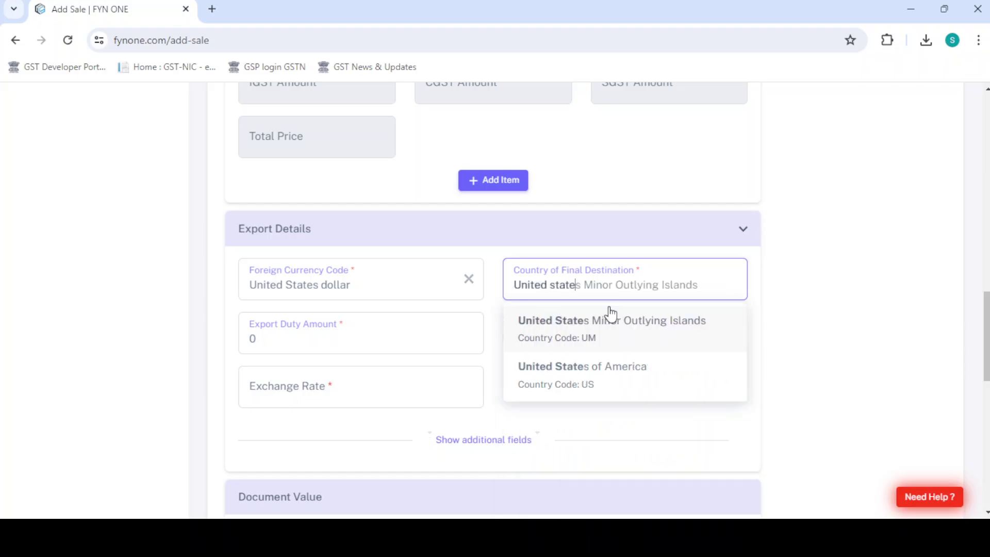
left_click(617, 367)
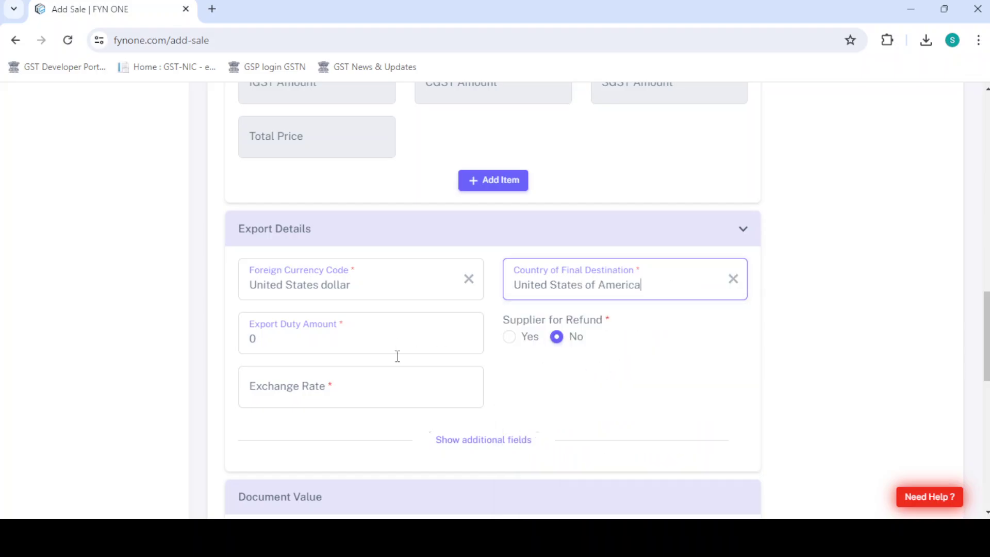
left_click(390, 396)
type("8")
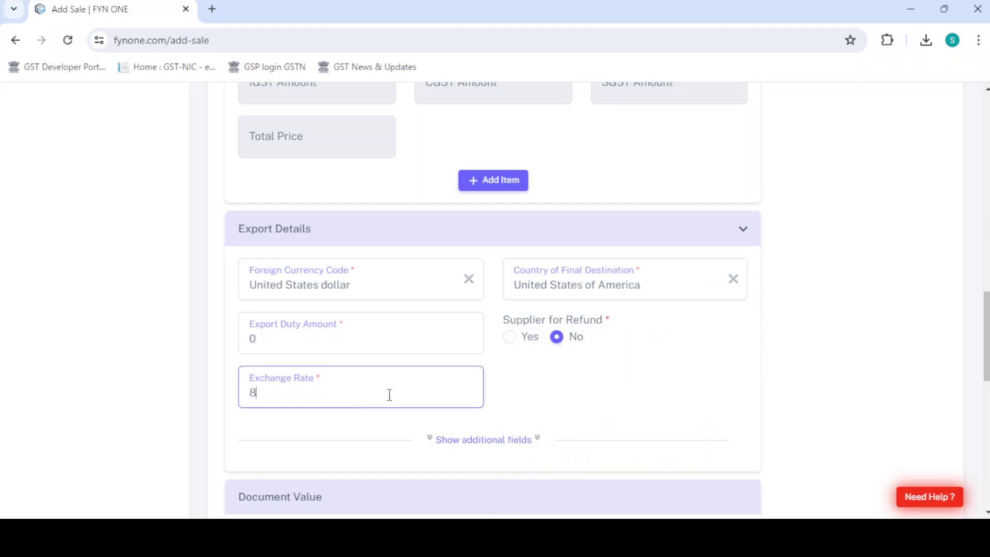
type("4.50")
- Reveal the additional export fields and enter Ship as the pre-carriage and VS001 as the vessel/flight
scroll(515, 393, "down", 2)
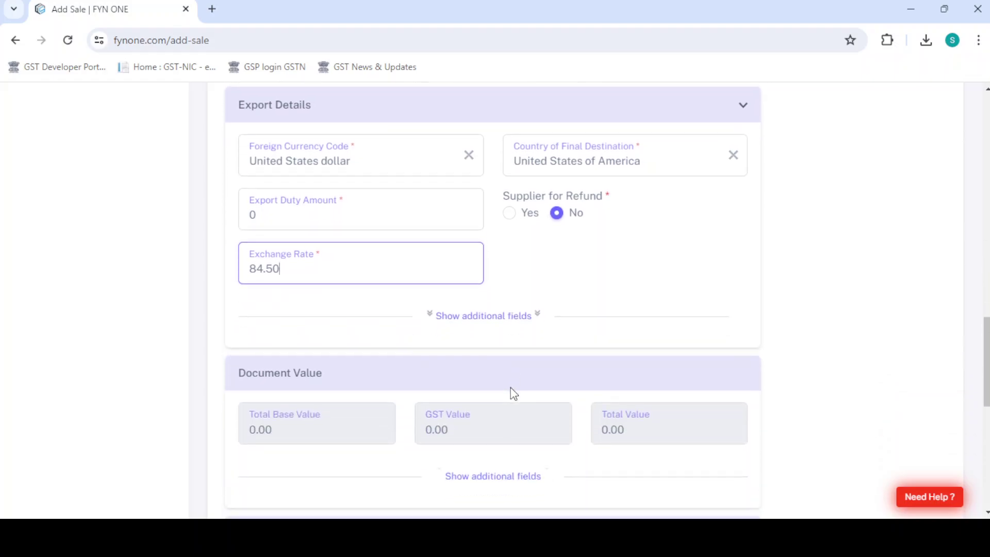
left_click(490, 321)
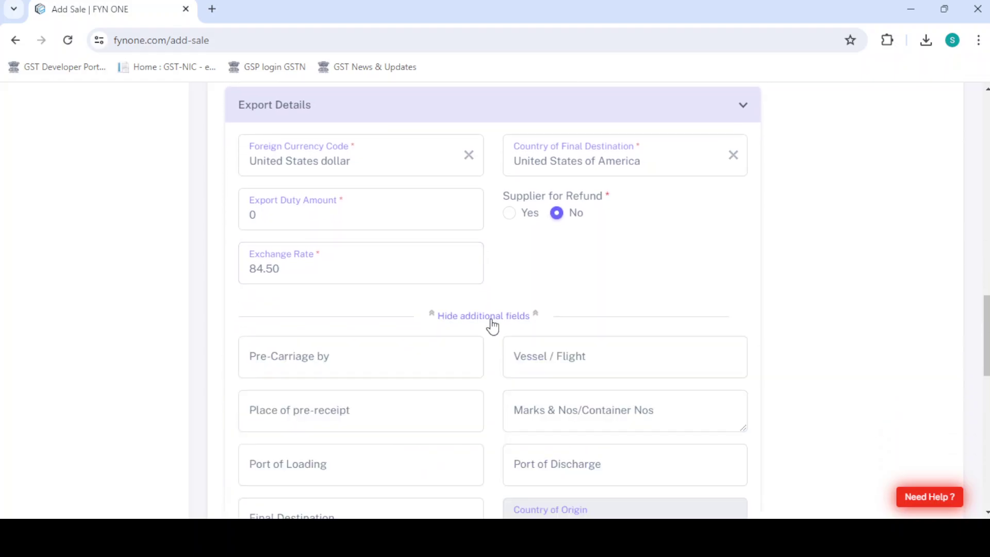
scroll(486, 338, "down", 2)
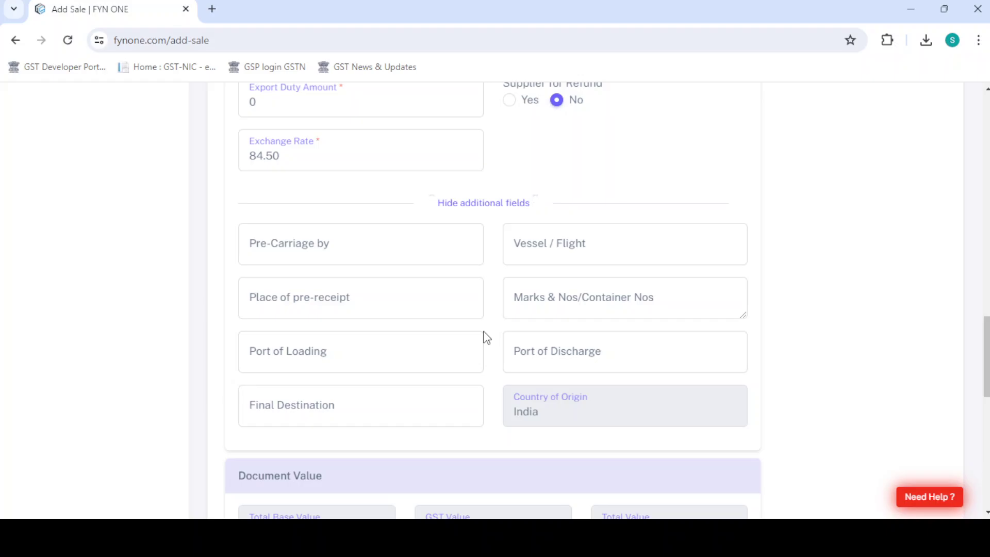
left_click(414, 257)
type("Ship")
key("Tab")
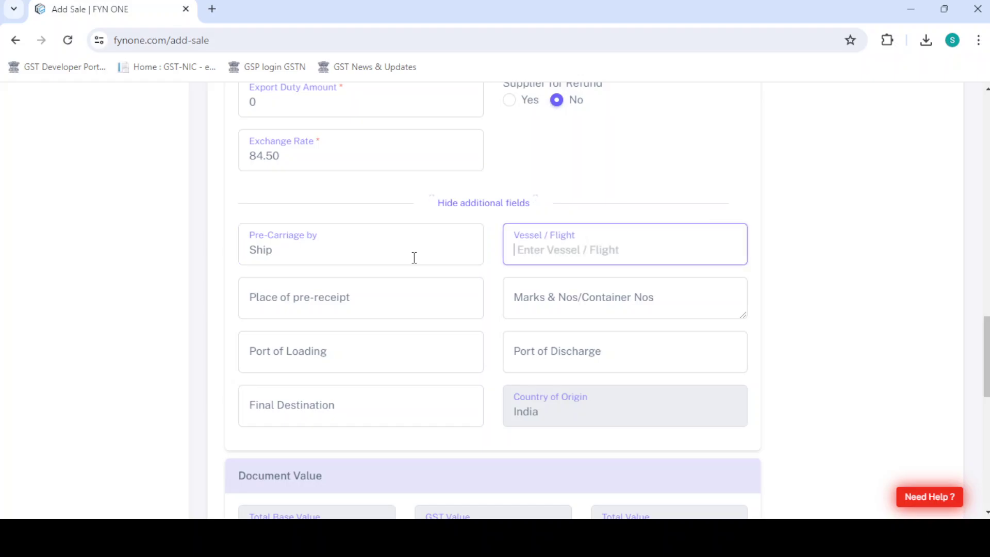
type("VS001")
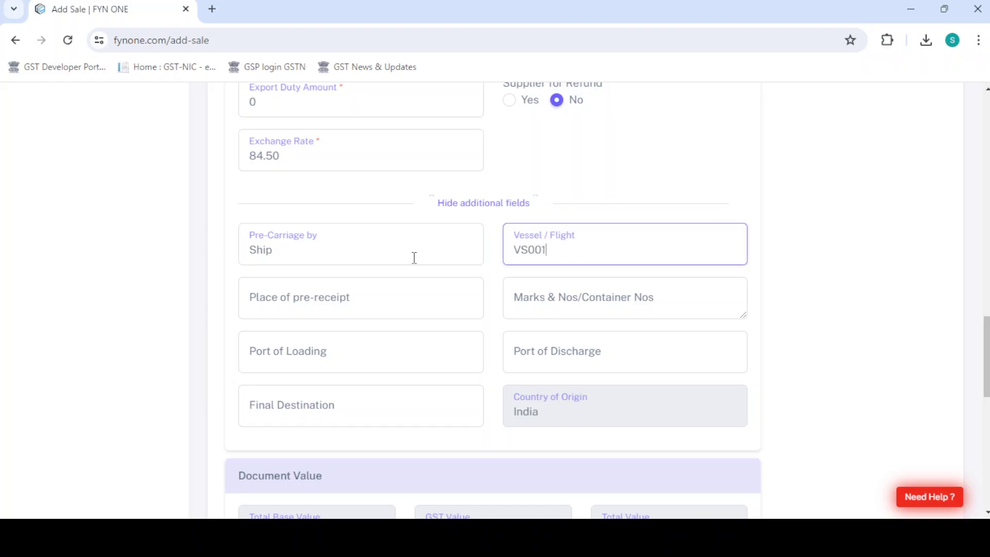
- Enter Chennai as the place of pre-receipt and "ML001, ML0002, CH0001" as the marks and container numbers
left_click(377, 306)
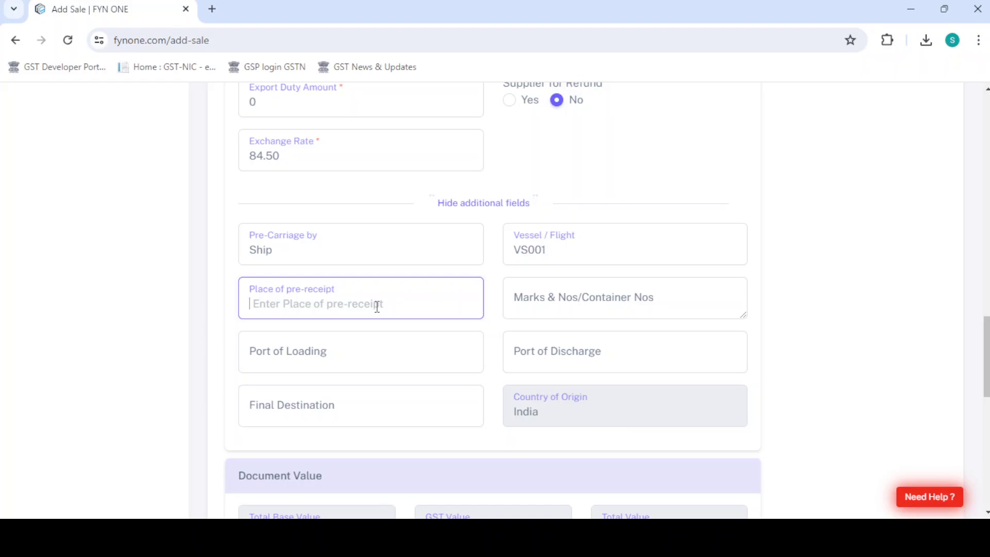
type("Chennai")
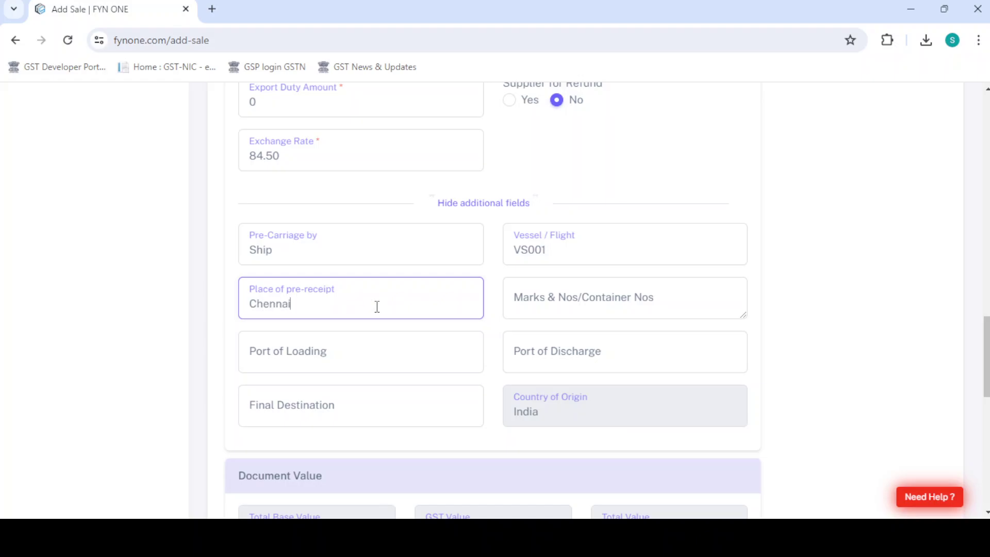
left_click(544, 297)
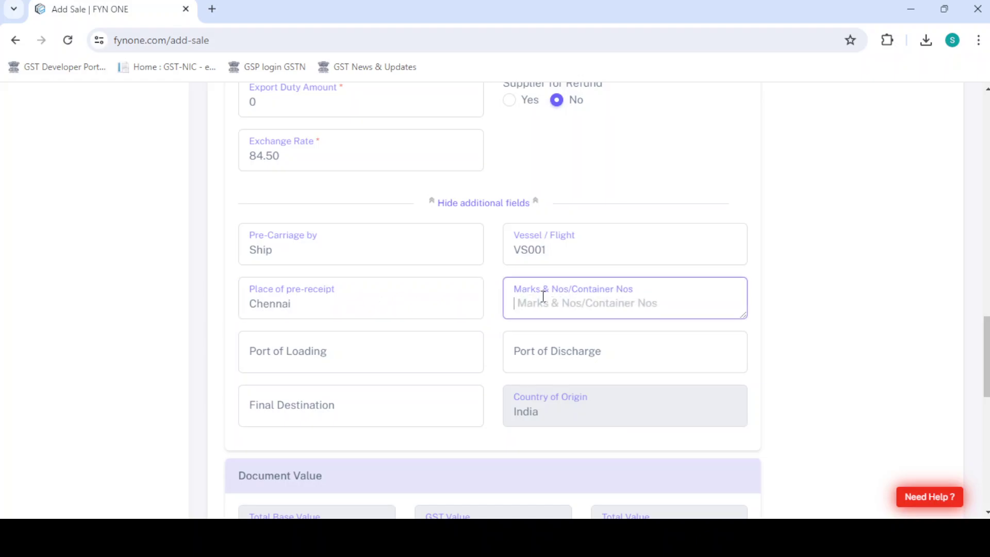
type("ML")
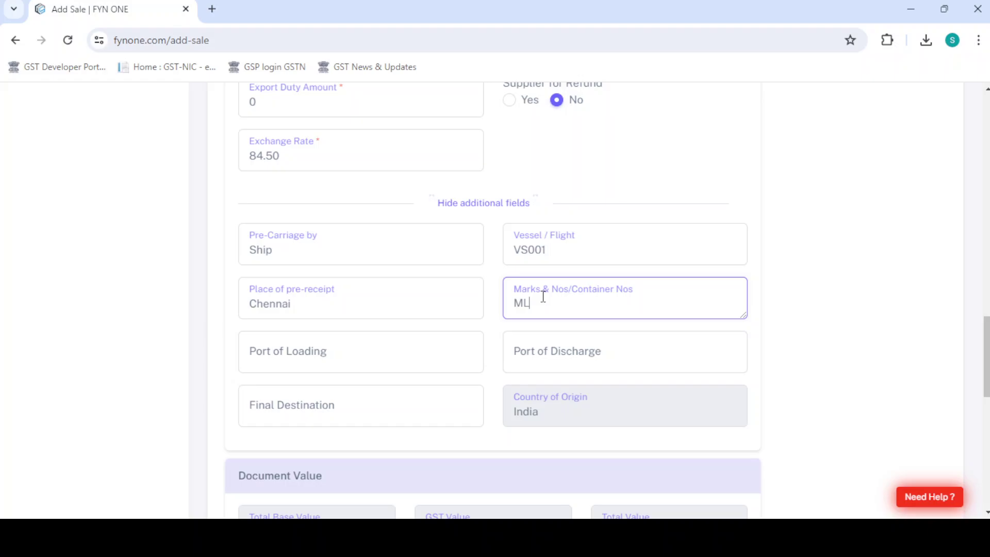
type("001, ML0002, CH0001")
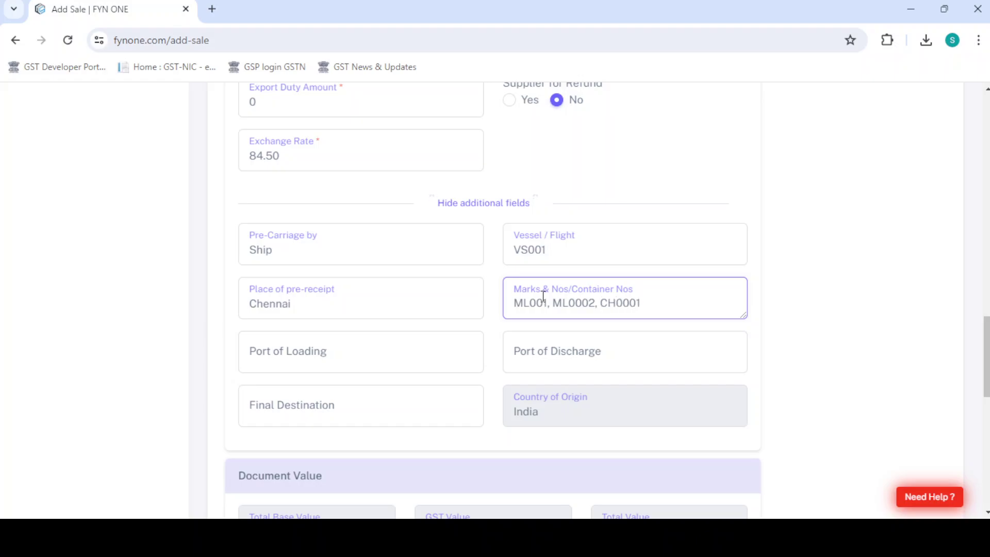
- Set the port of loading in the export details to Chennai (Ex Madras)
left_click(445, 361)
type("chennai")
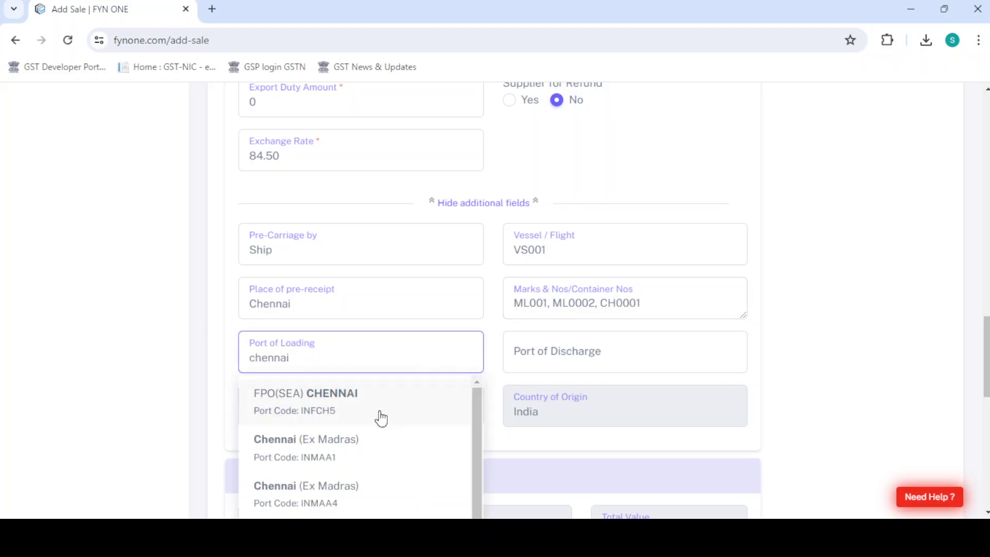
left_click(372, 444)
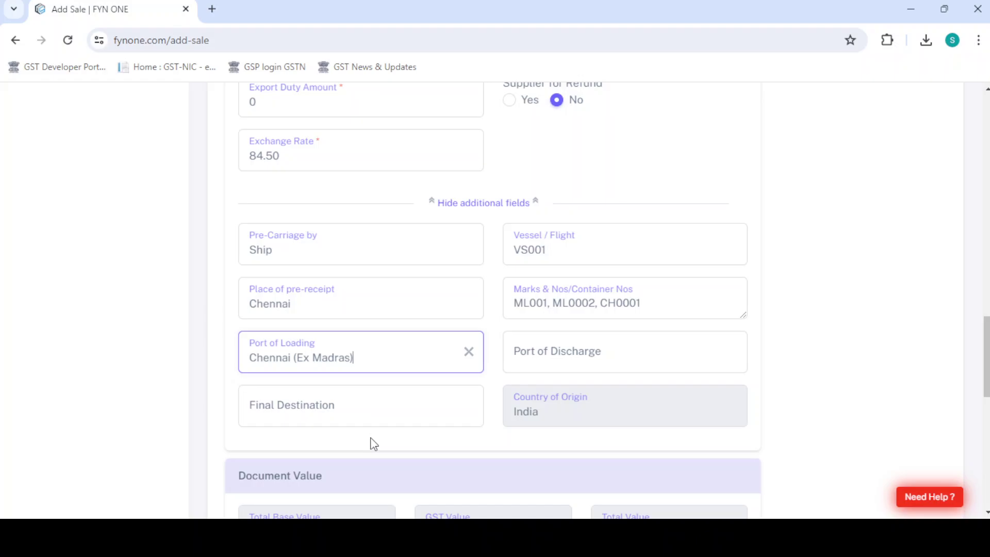
- Enter New York as both the port of discharge and the final destination
left_click(645, 349)
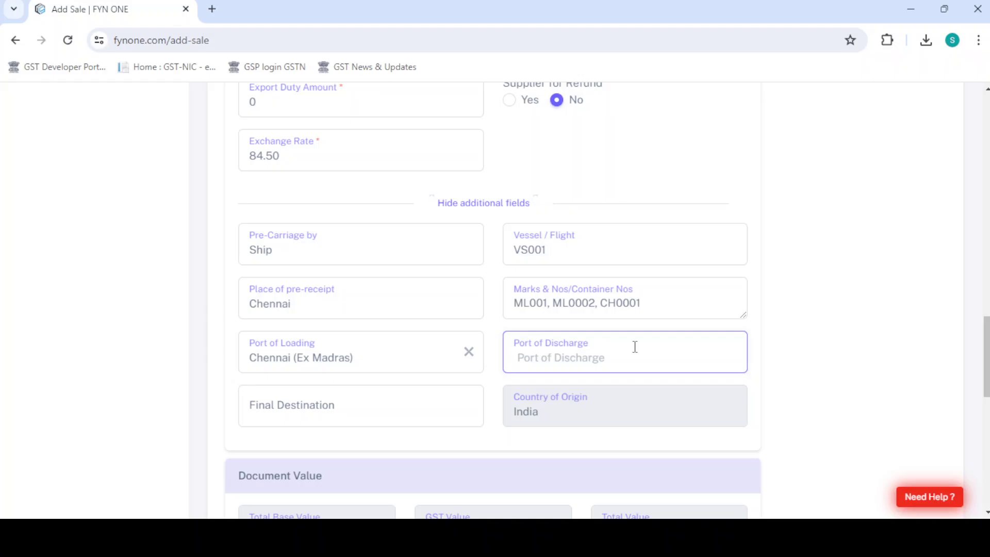
type("New York")
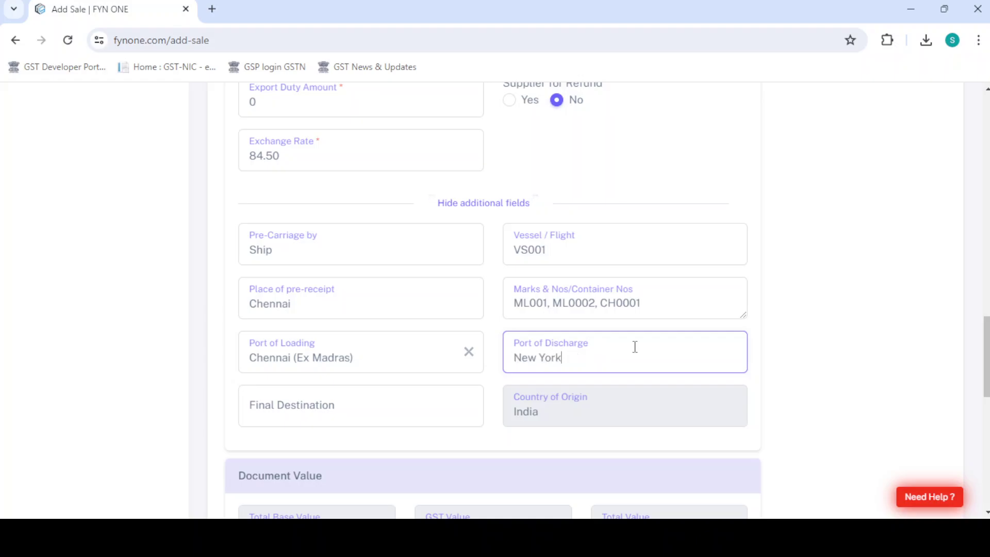
type("New York")
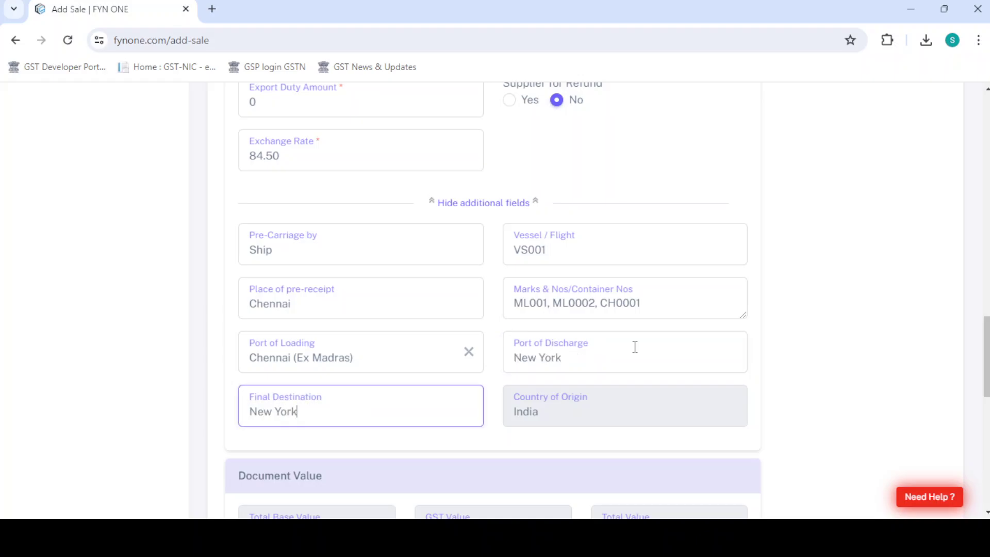
- Select the existing inventory item mobile case as item 1 in the item data
scroll(635, 347, "down", 3)
scroll(556, 281, "up", 8)
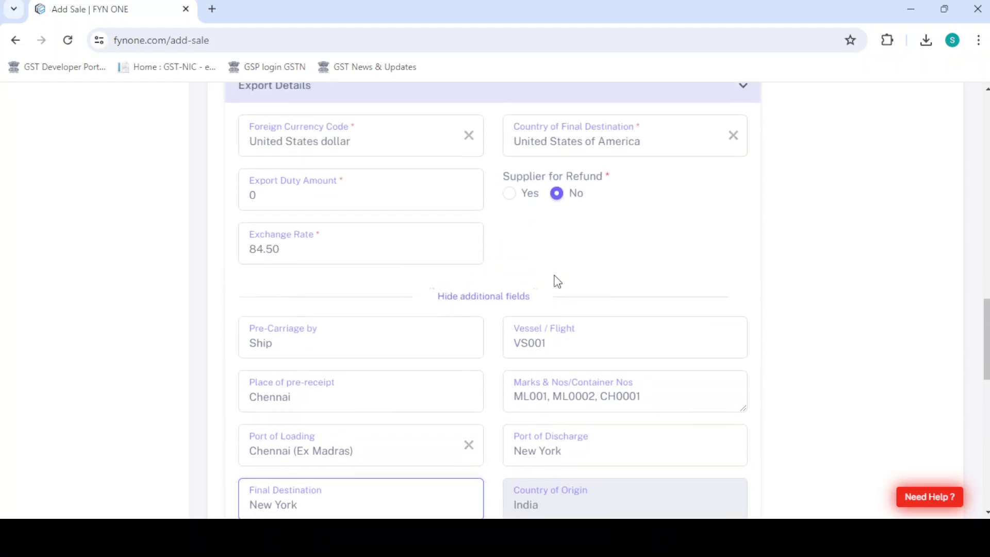
scroll(524, 336, "down", 5)
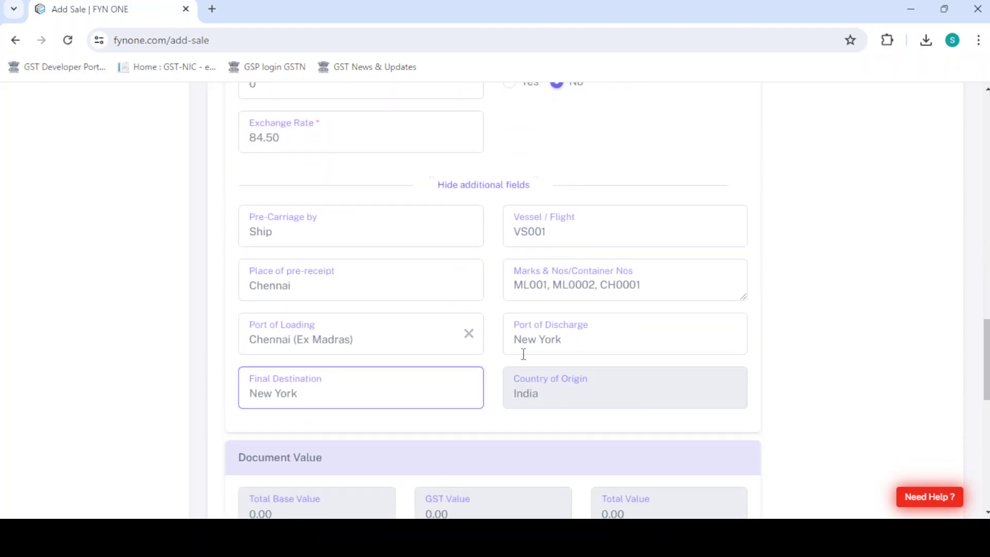
scroll(523, 355, "up", 5)
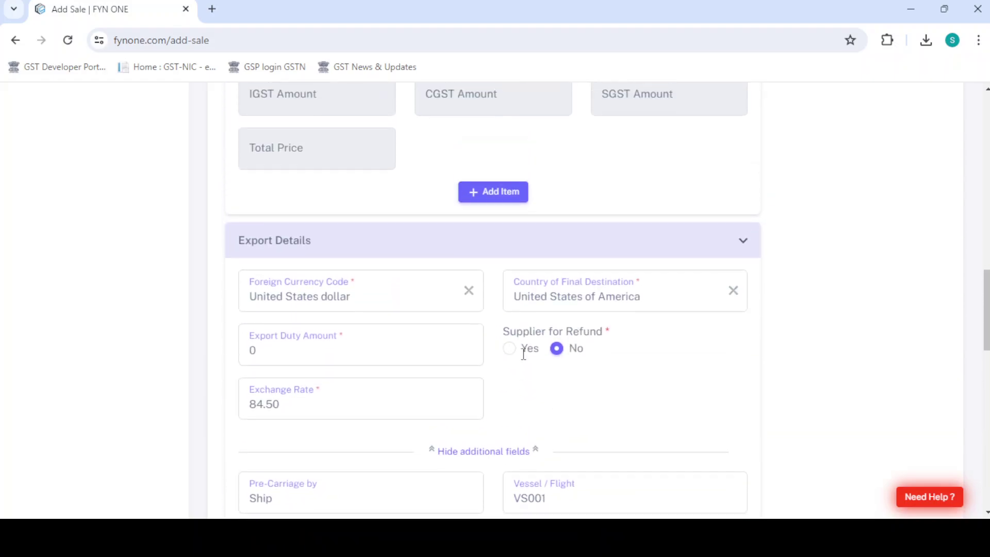
scroll(524, 360, "up", 5)
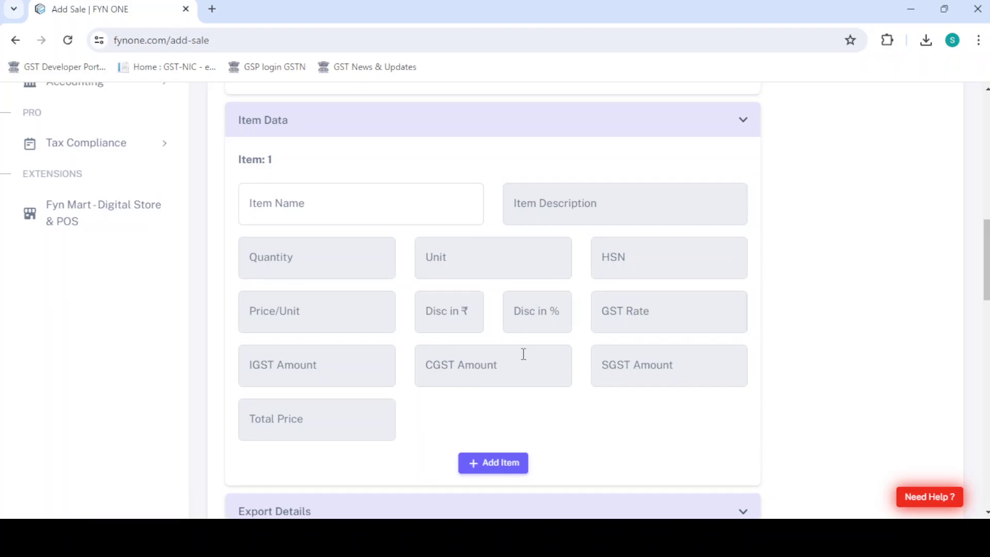
left_click(390, 215)
type("mobile")
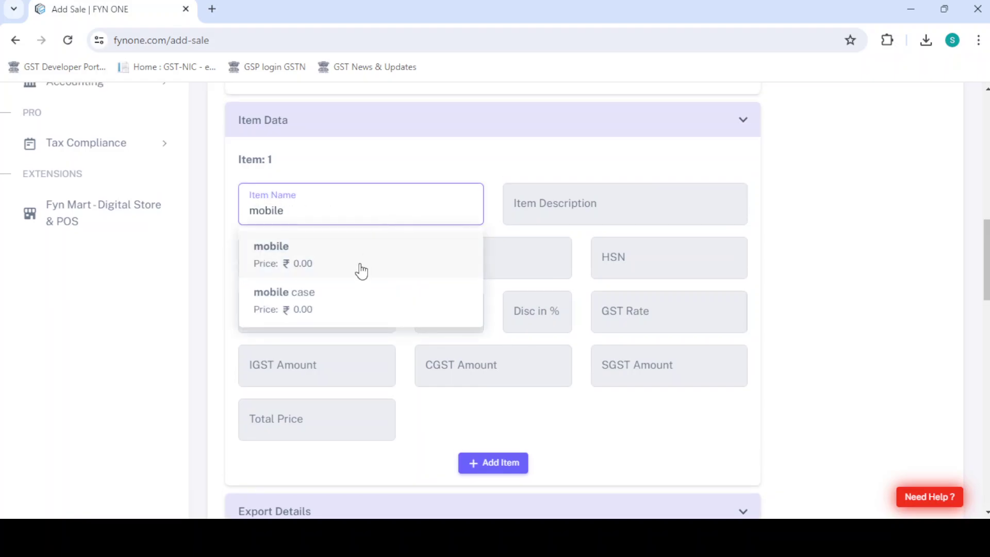
left_click(359, 293)
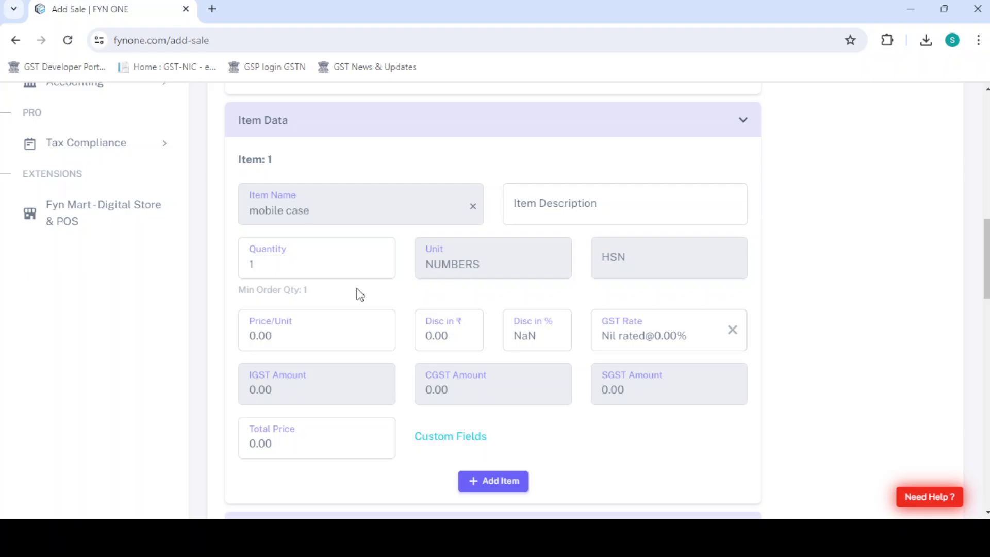
- Set the mobile case's quantity to 2 and its price per unit to 500
left_click(332, 273)
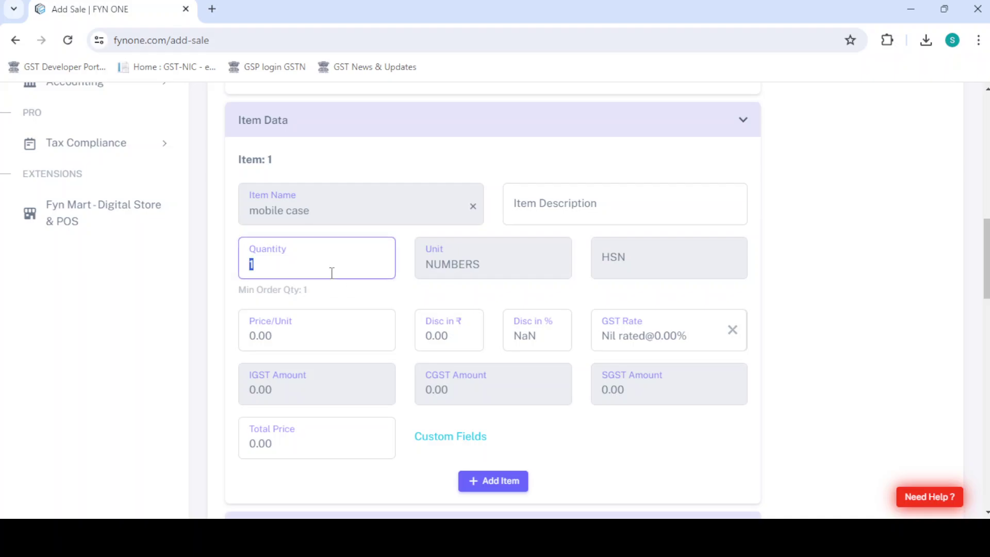
type("2")
left_click(333, 335)
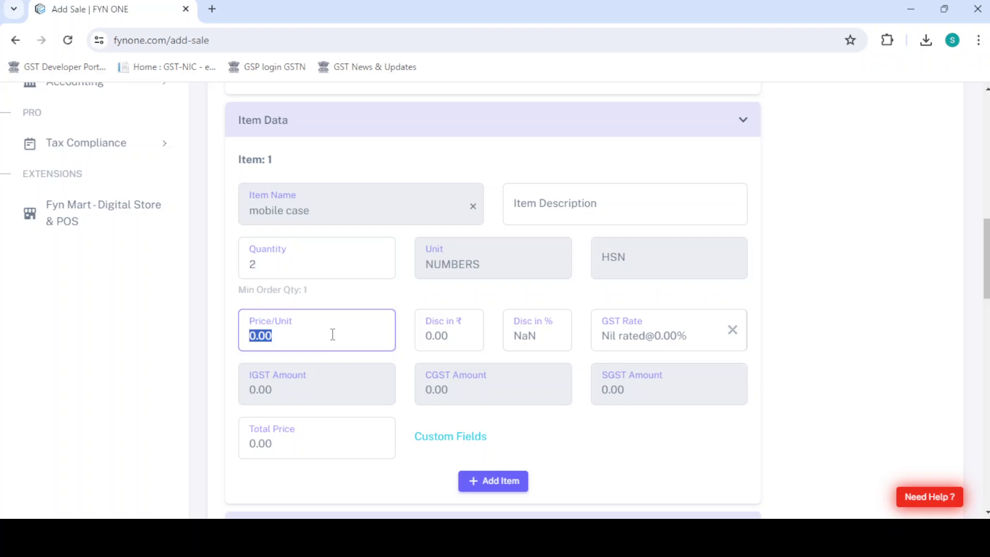
type("500")
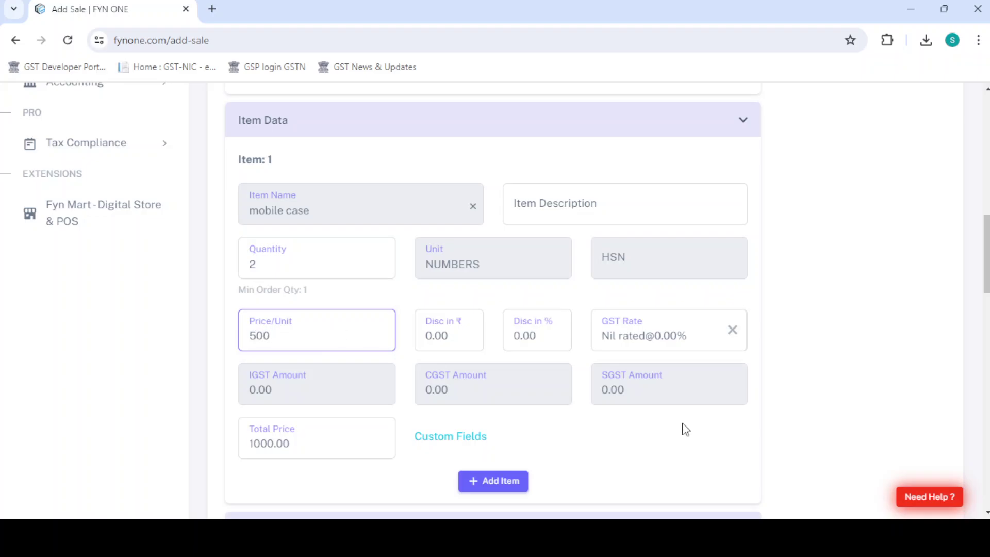
- Remove the mobile case from item 1 of the invoice
scroll(685, 426, "down", 3)
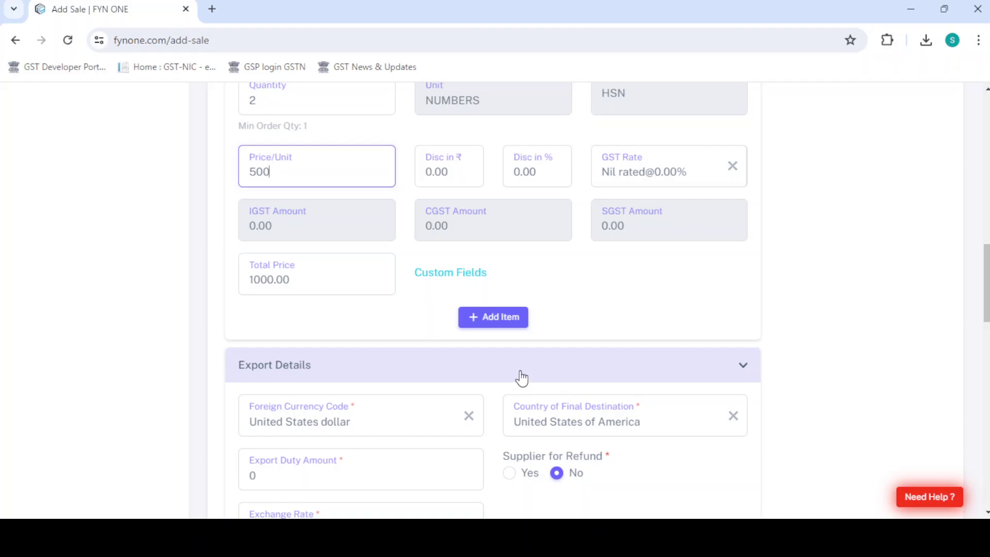
scroll(522, 378, "up", 2)
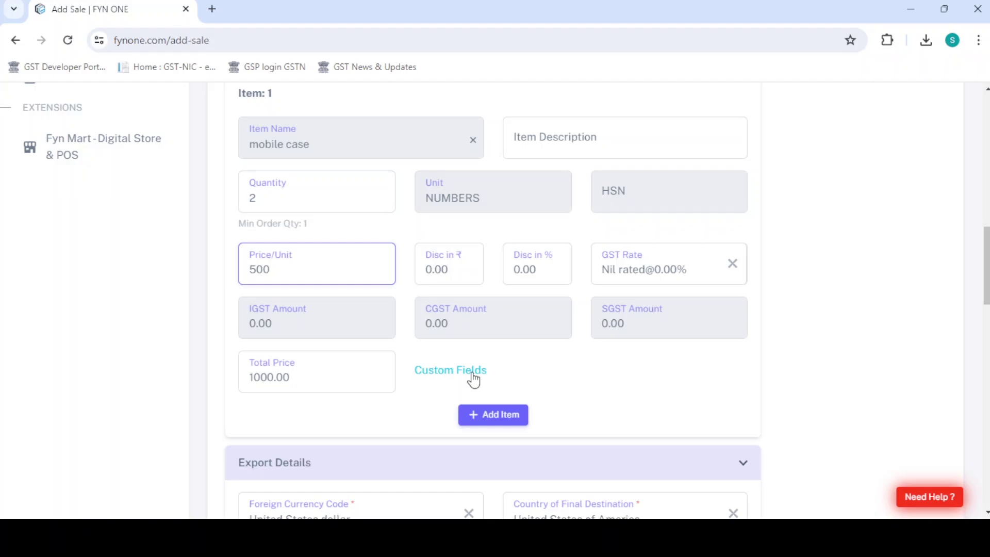
left_click(471, 141)
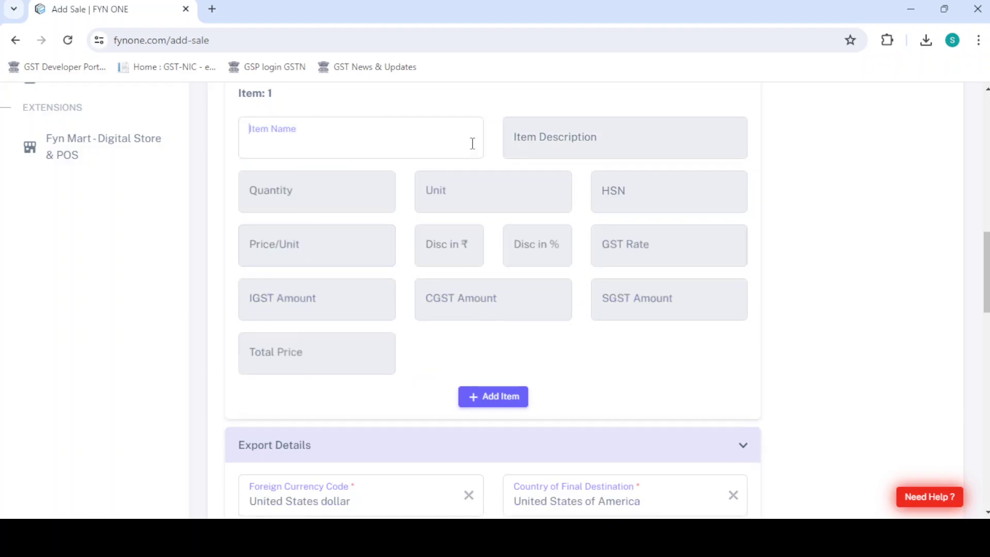
- Start quick-adding a new inventory item named mobile cover for item 1 and classify it as a product
left_click(412, 147)
type("mobile cover")
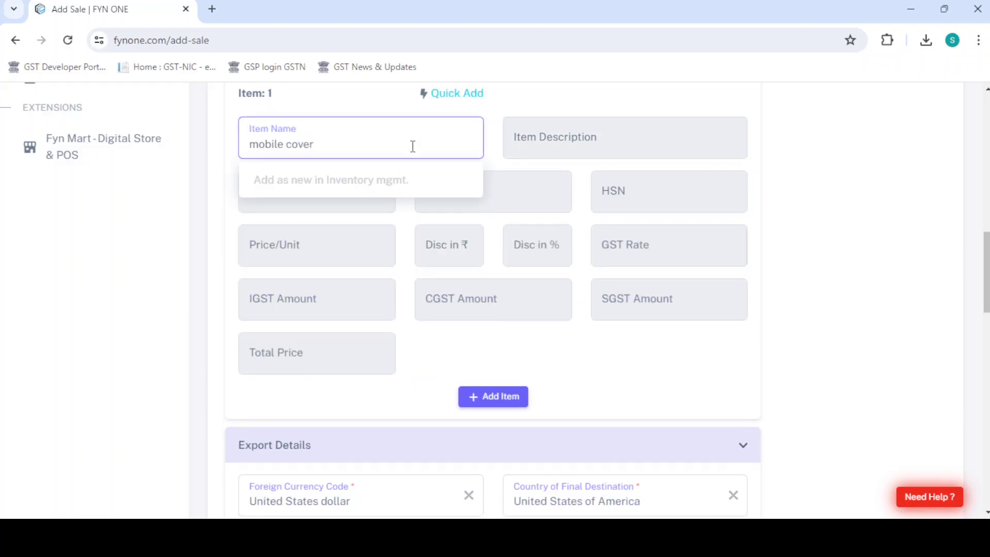
left_click(445, 94)
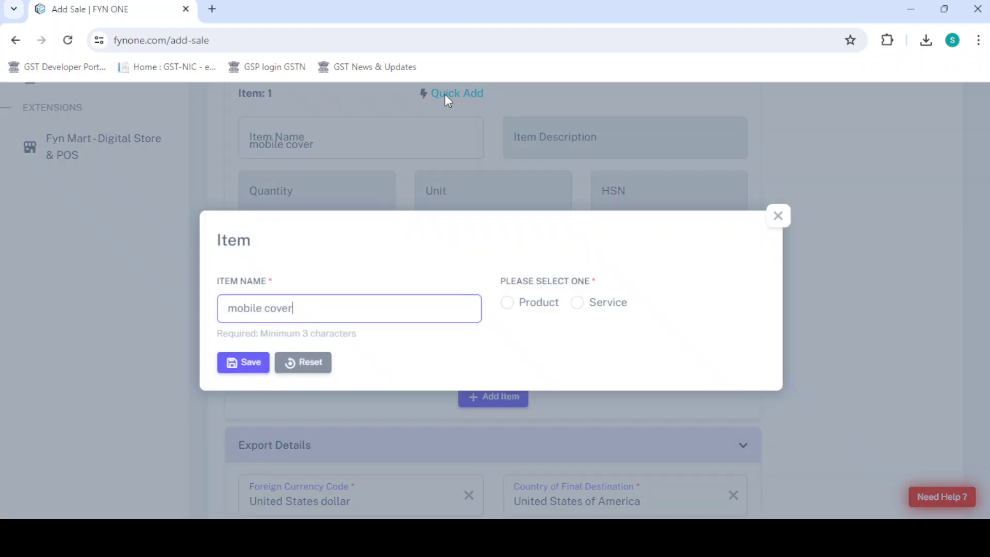
left_click(526, 307)
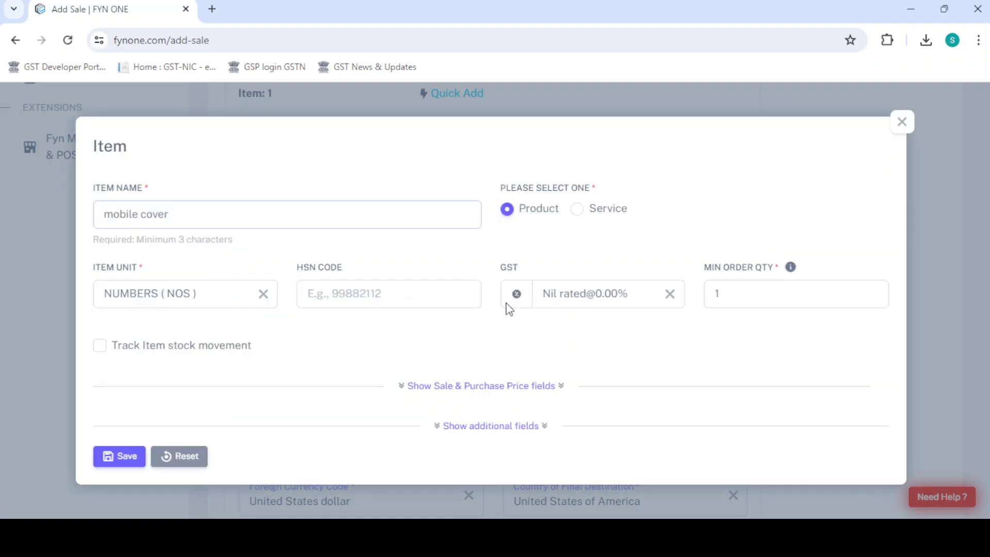
- Reveal the new item's additional fields and define a custom field named Color
left_click(505, 427)
scroll(504, 428, "down", 3)
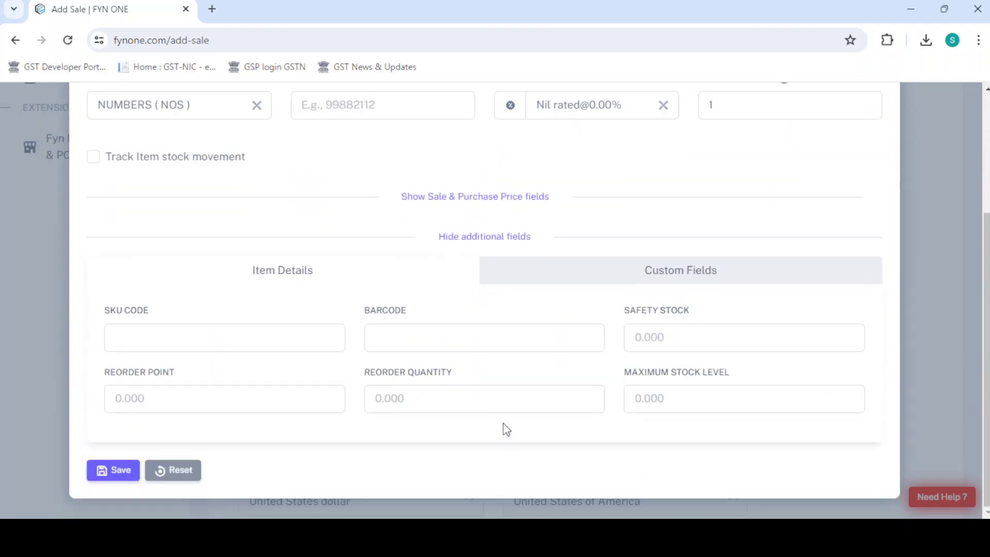
left_click(634, 273)
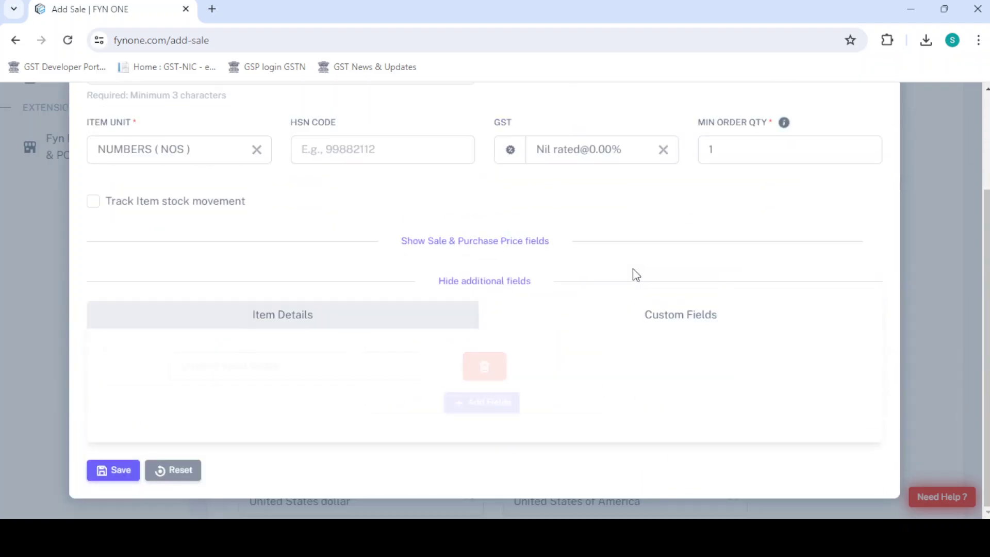
left_click(298, 358)
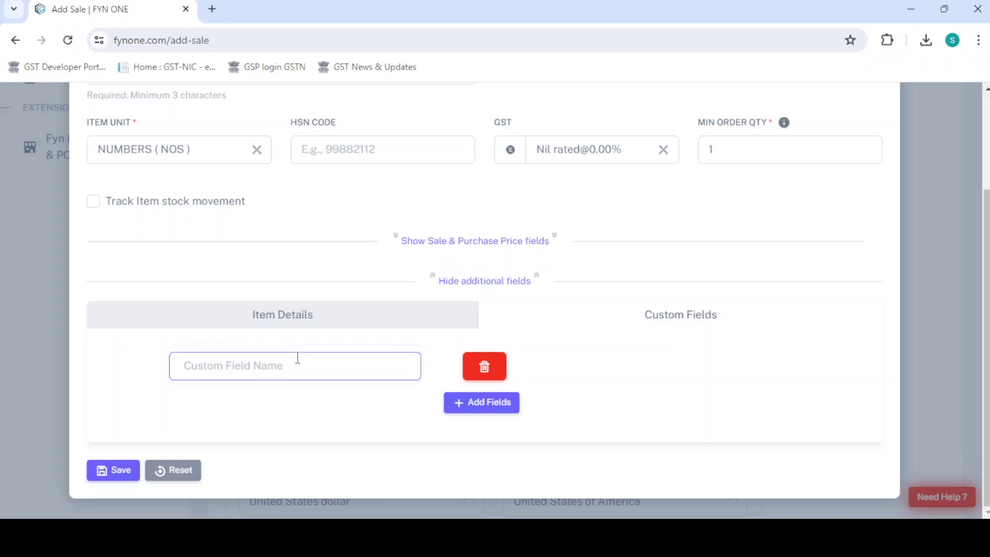
type("Color")
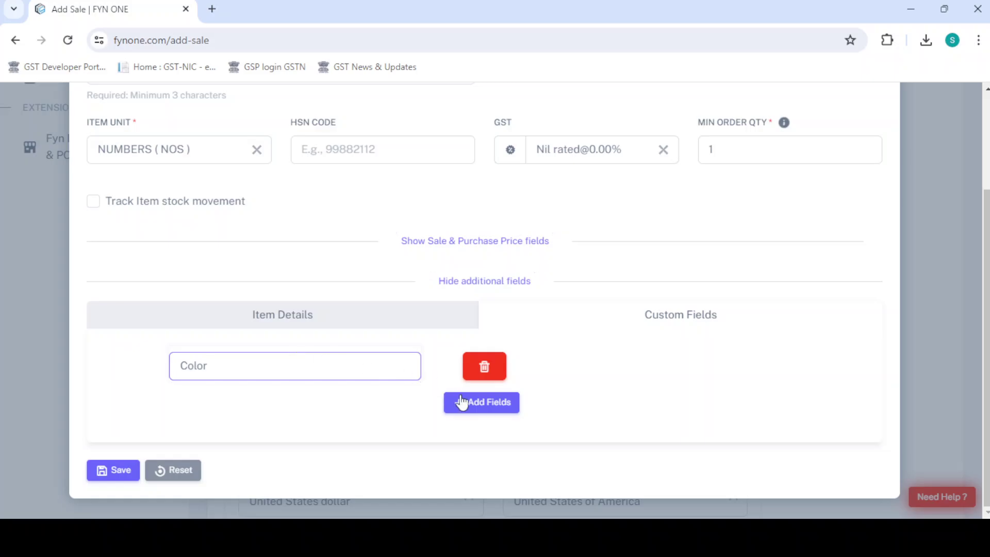
- Define two more custom fields named Size and Transparency and save the new mobile cover item
left_click(463, 403)
left_click(311, 411)
type("Size")
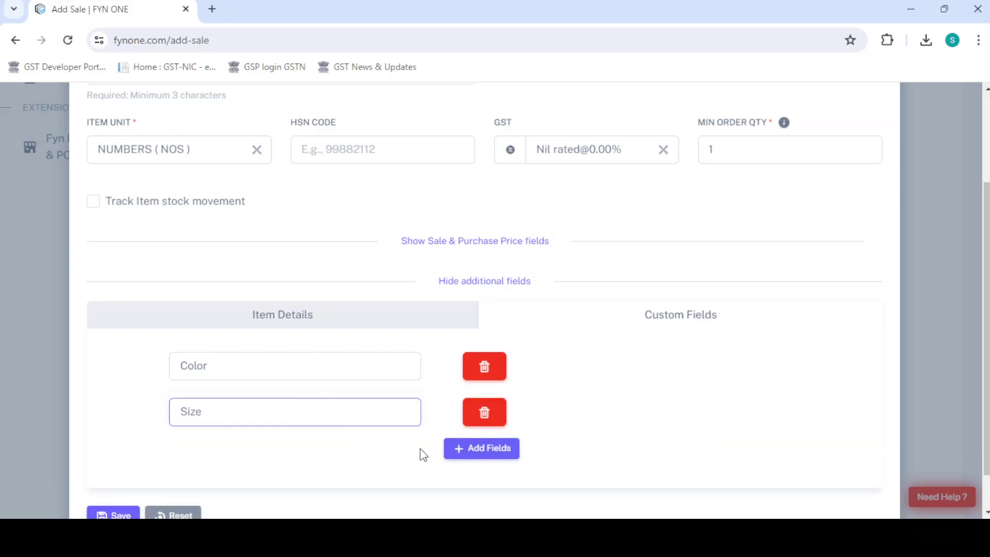
left_click(458, 451)
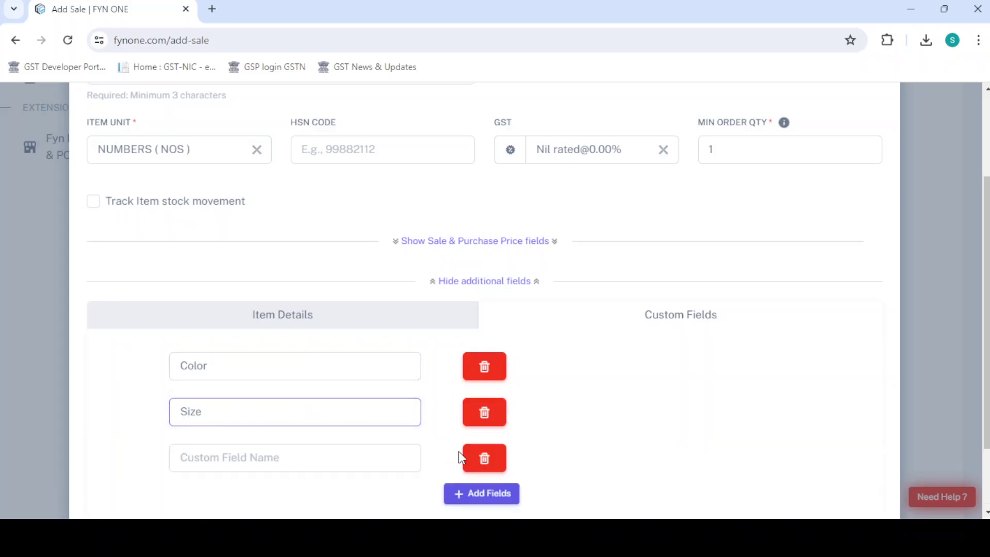
left_click(368, 458)
type("Transparency")
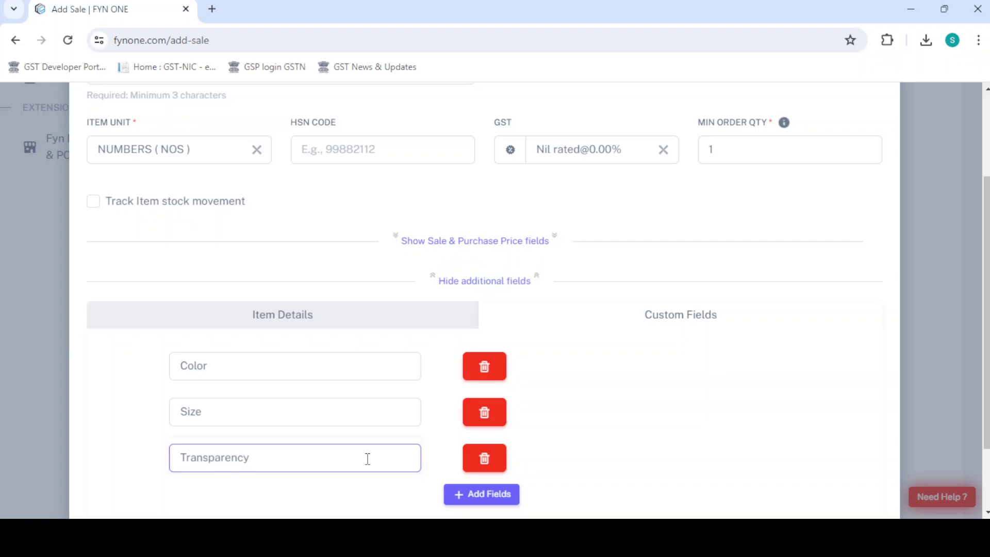
scroll(367, 458, "down", 2)
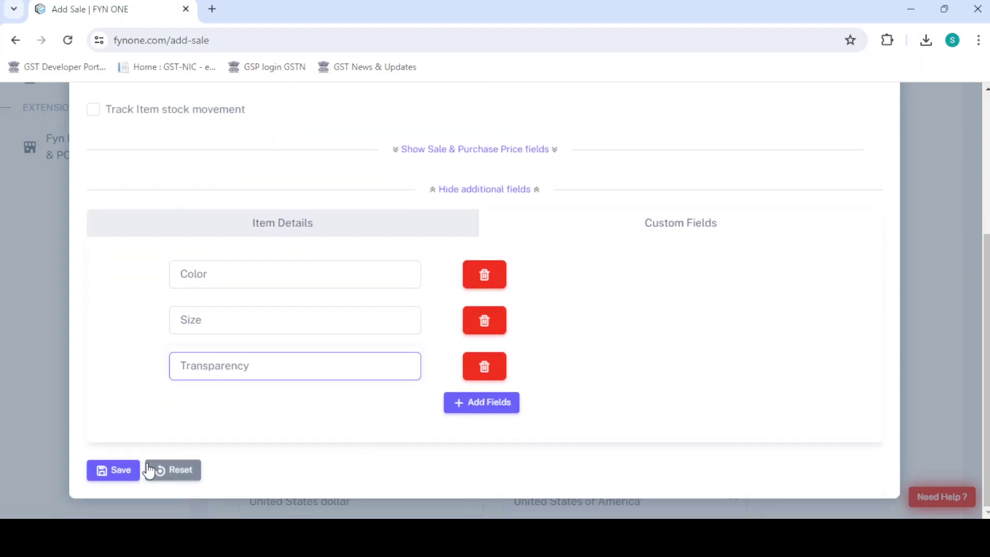
left_click(118, 472)
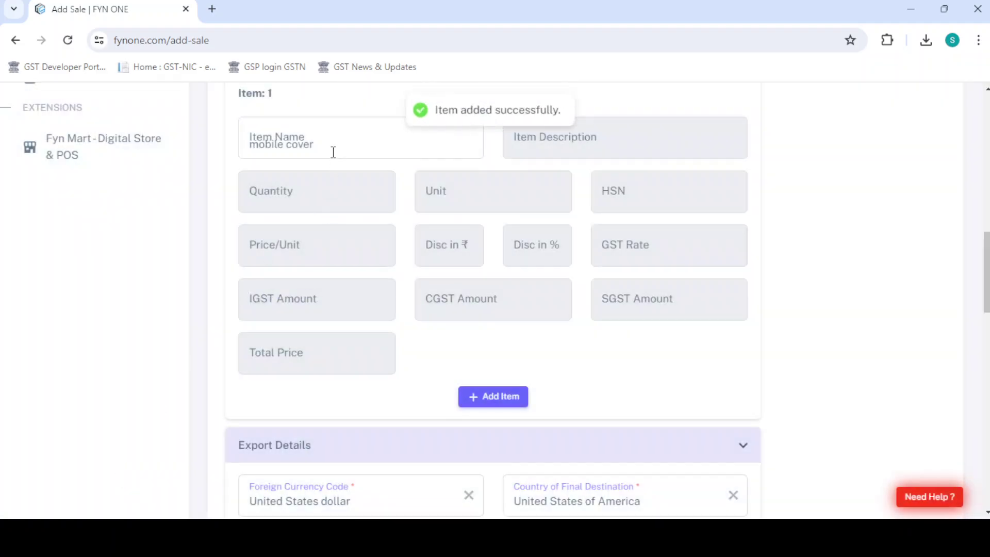
- Select mobile cover as item 1 and set its price per unit to 500 and its quantity to 2
left_click(332, 153)
left_click(337, 181)
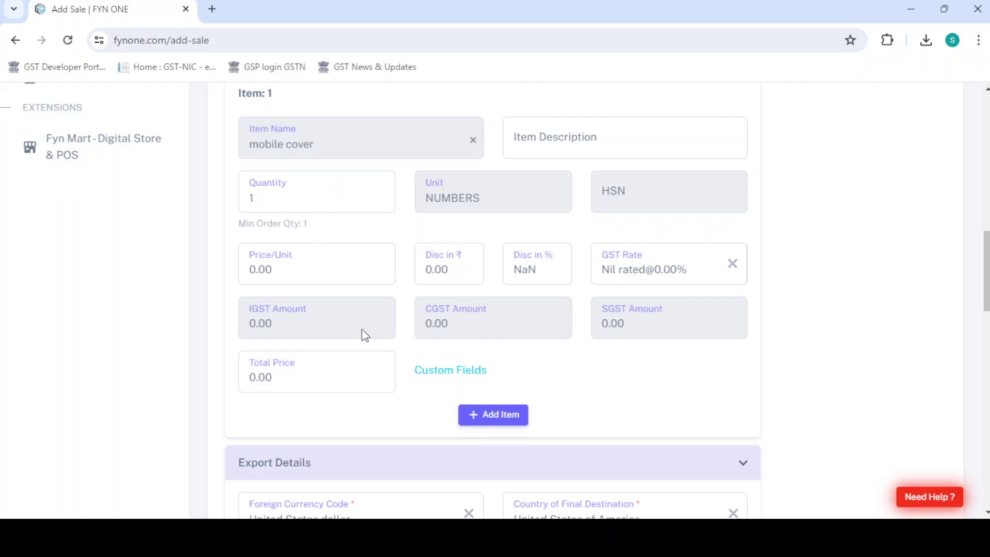
left_click(310, 277)
type("500")
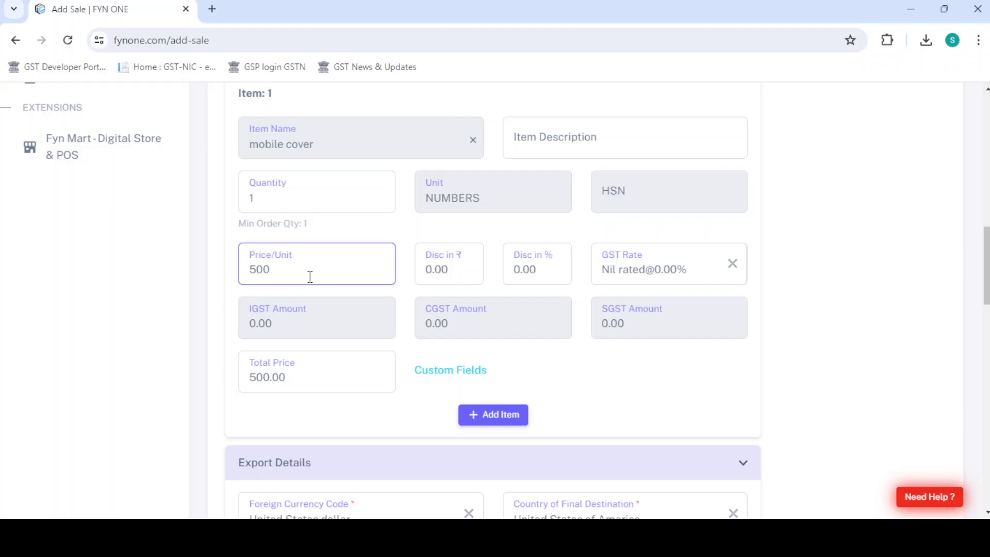
left_click(295, 195)
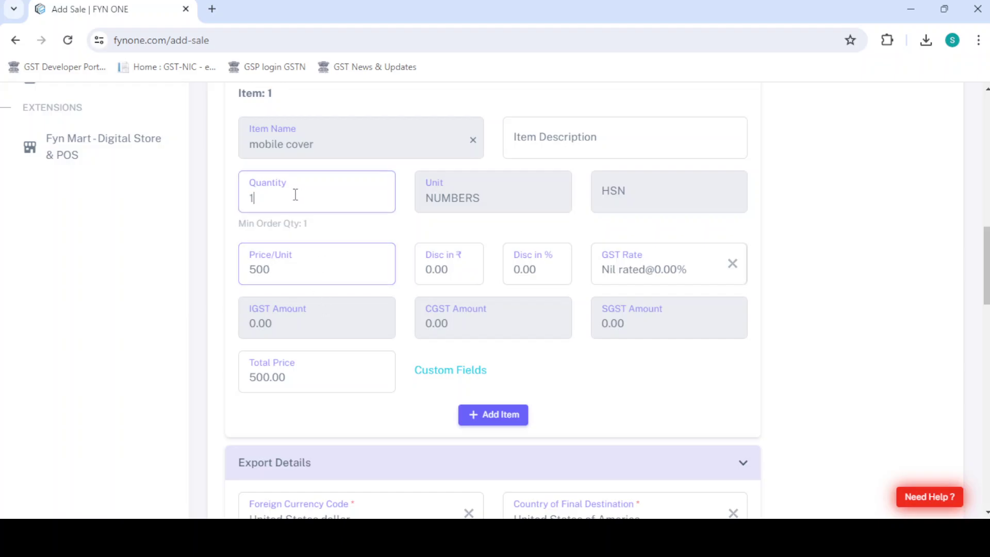
type("2")
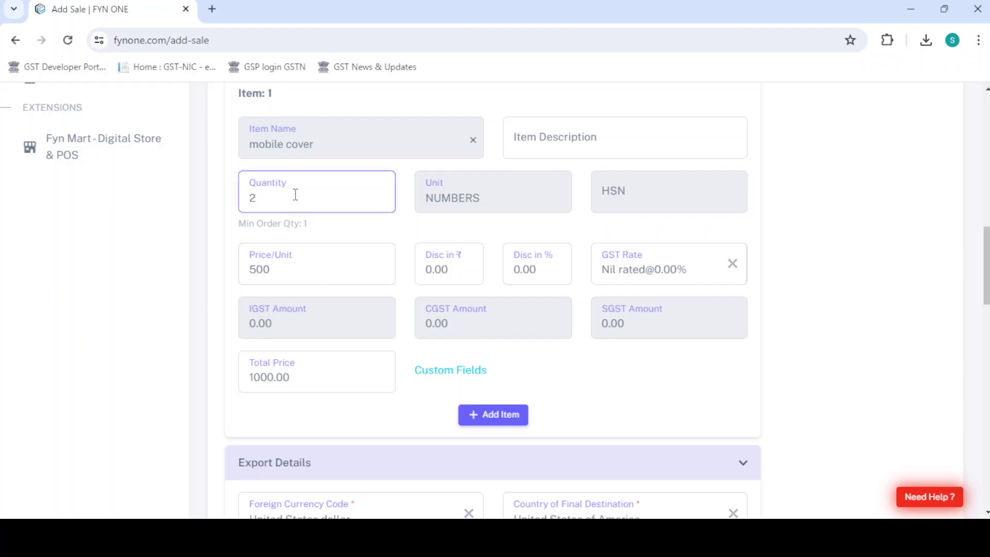
- Fill in item 1's custom fields with Brown for Color and M for Size, and add them to the item
left_click(436, 372)
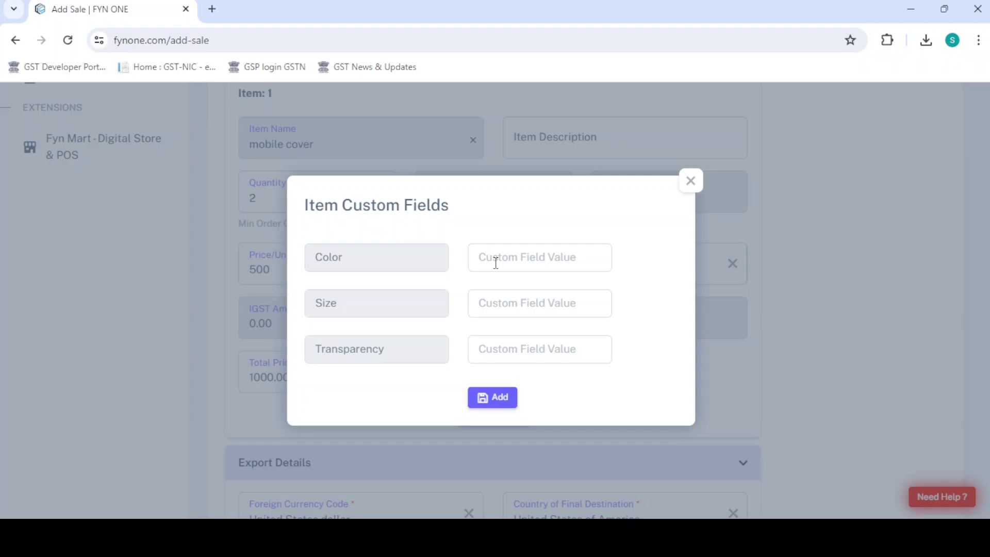
left_click(484, 259)
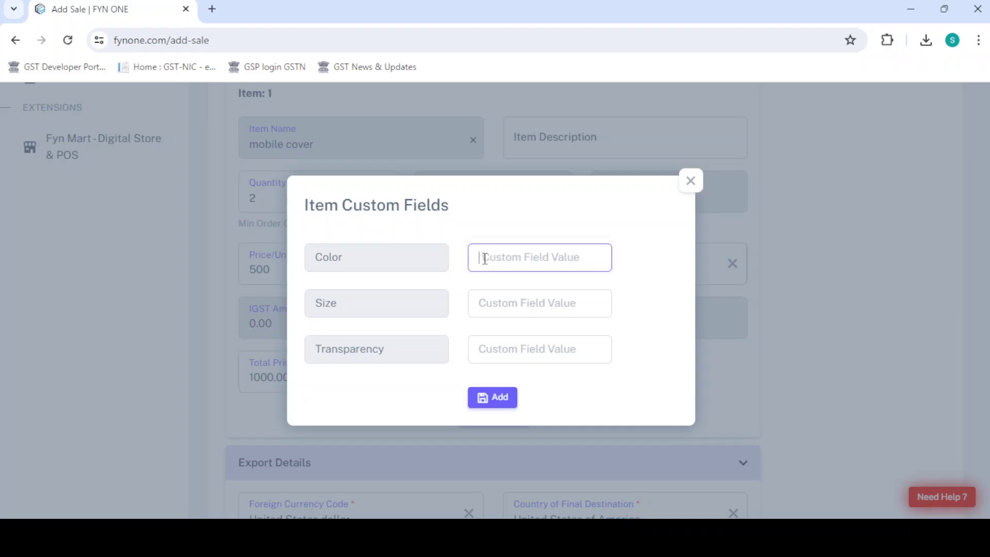
type("Brown")
key("Tab")
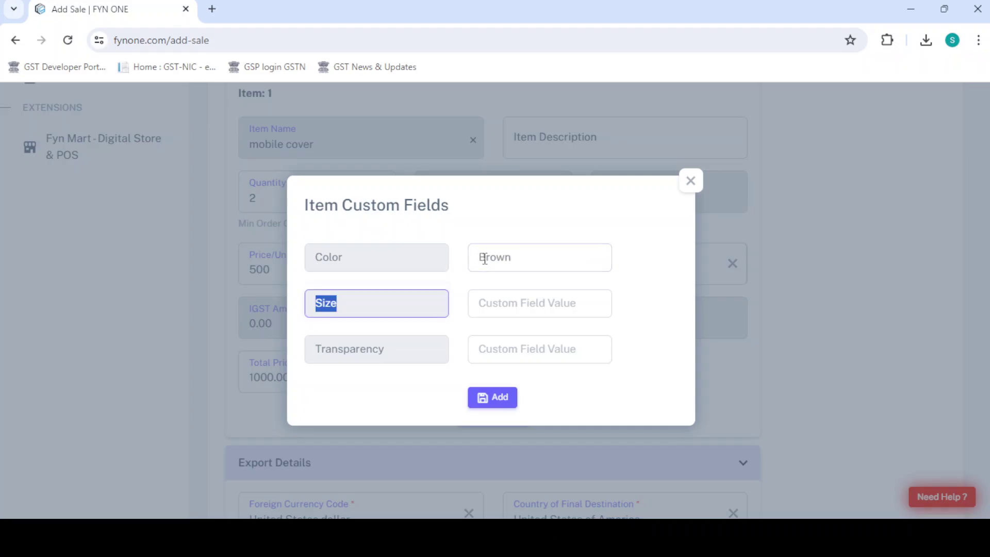
key("Tab")
type("M")
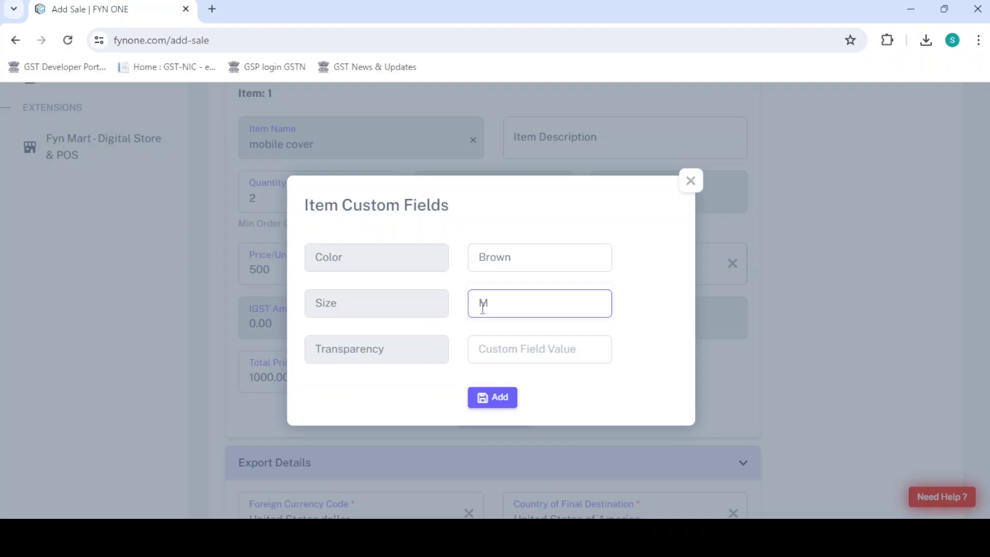
left_click(493, 402)
scroll(491, 402, "down", 1)
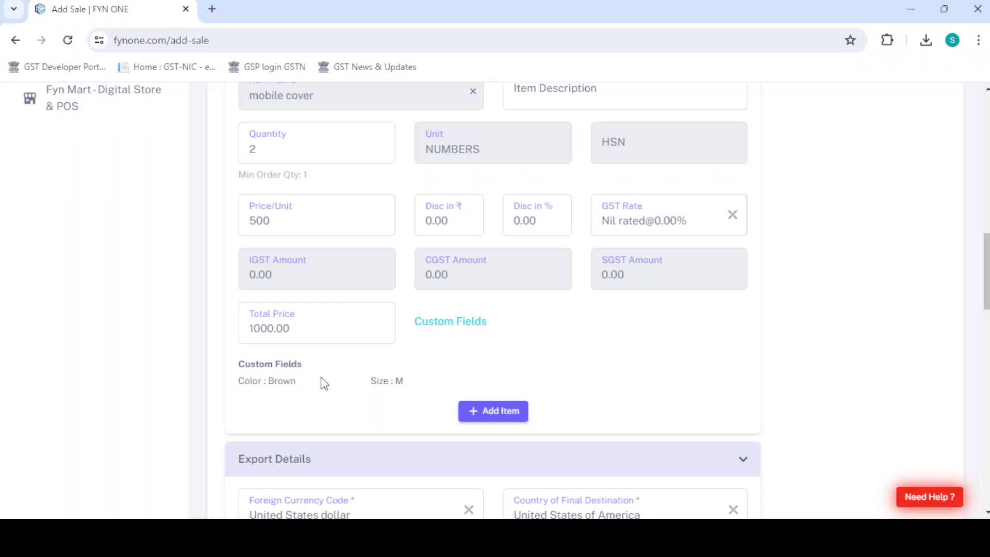
left_click(453, 325)
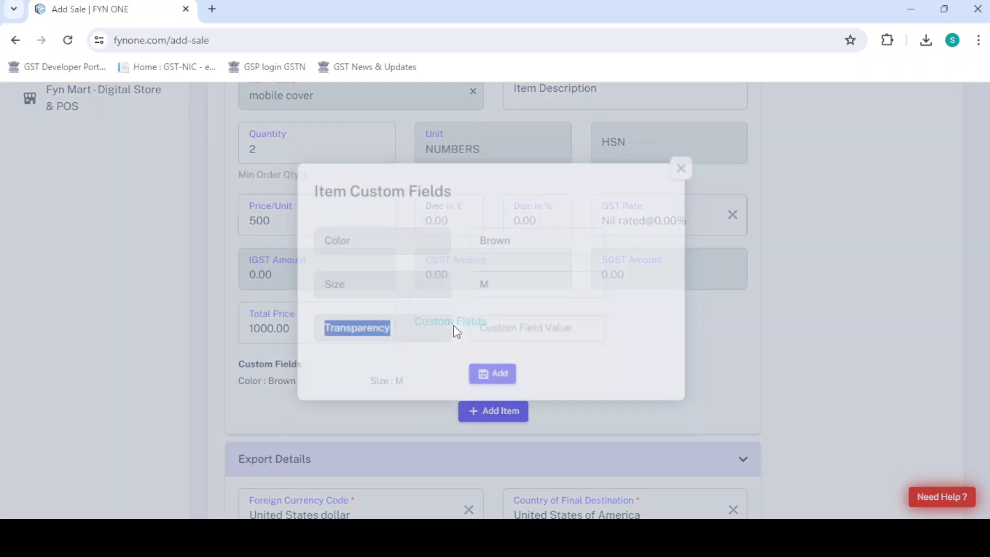
left_click(691, 180)
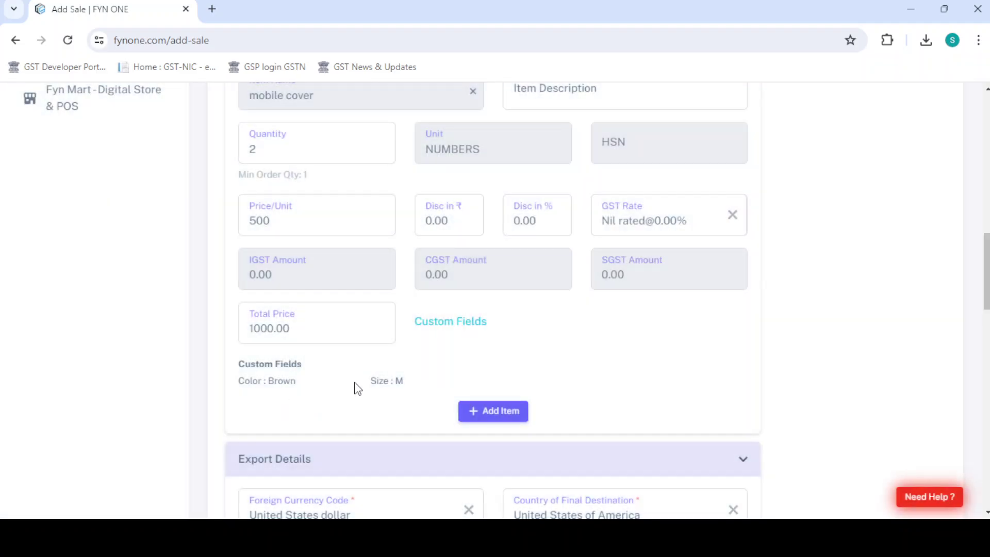
- Save the completed export sale invoice
scroll(357, 389, "down", 15)
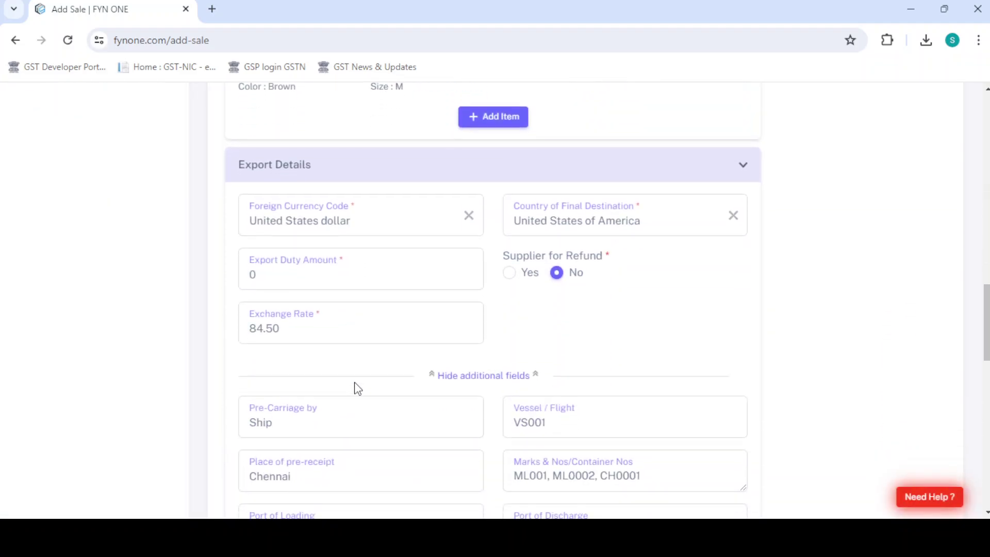
scroll(358, 390, "down", 5)
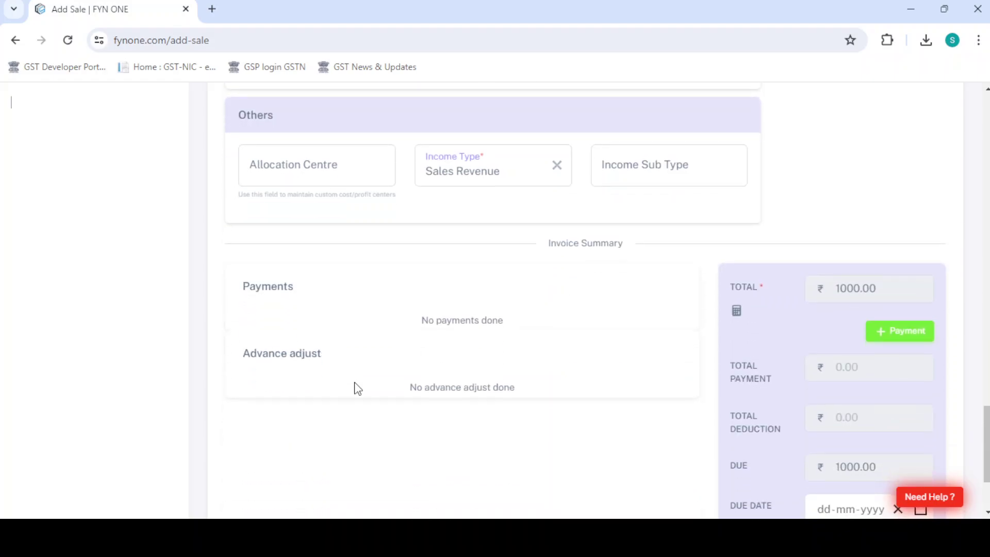
left_click(659, 452)
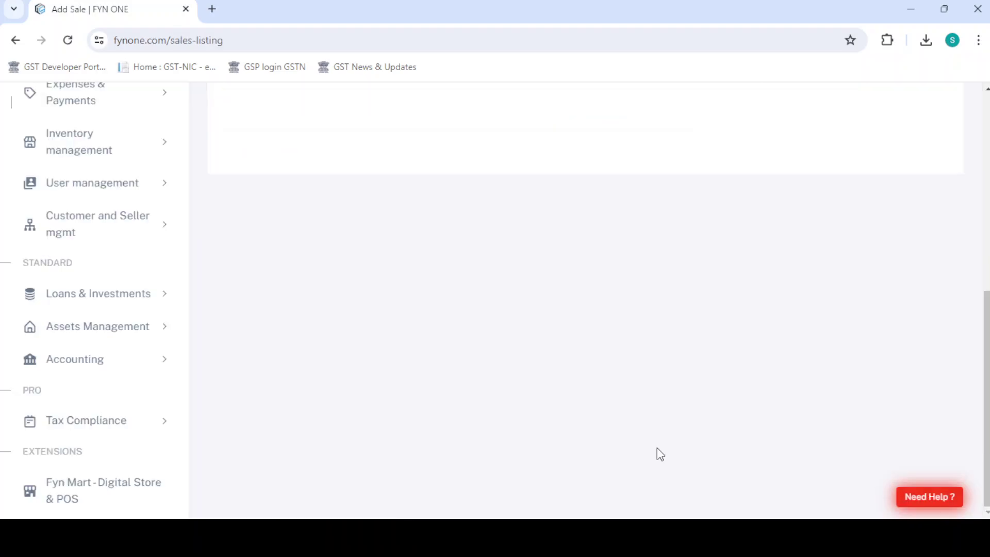
- Download export invoice EXP/24-25/1 from the sales listing and review its PDF down to the payment details
scroll(389, 303, "up", 5)
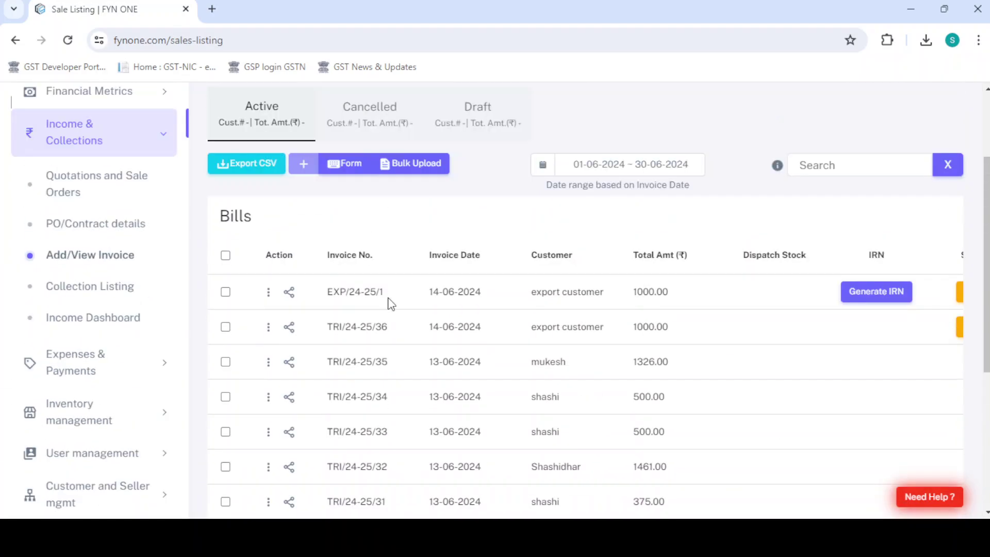
left_click(268, 292)
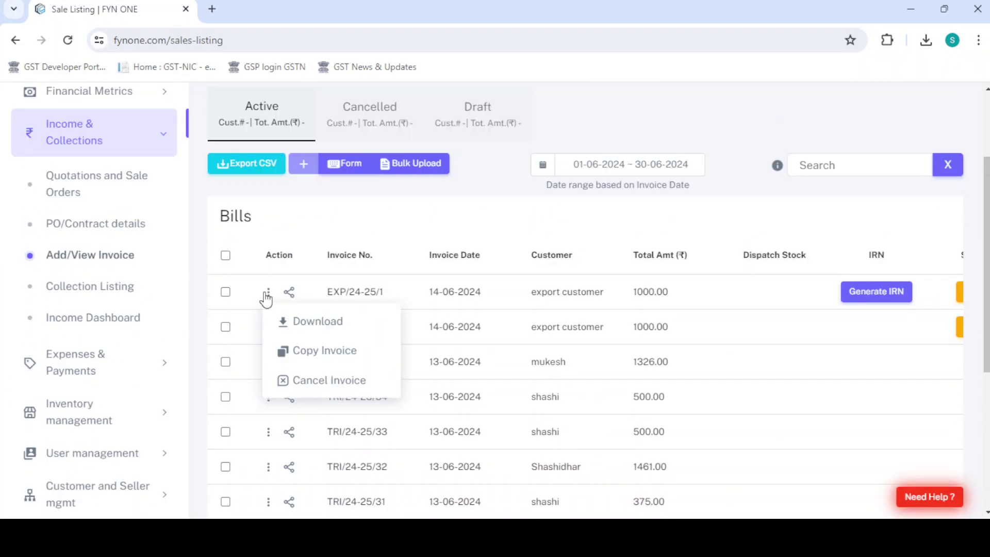
left_click(333, 215)
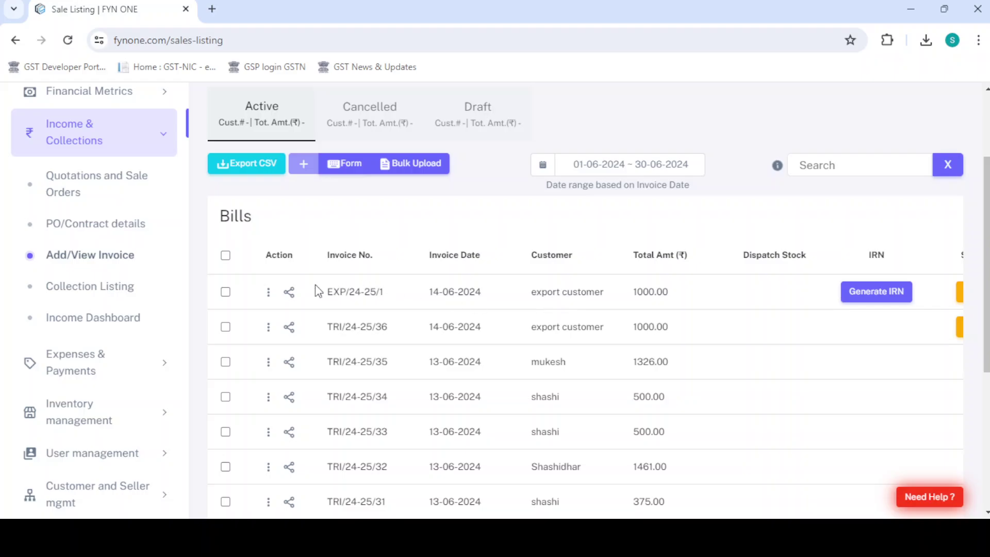
left_click(265, 294)
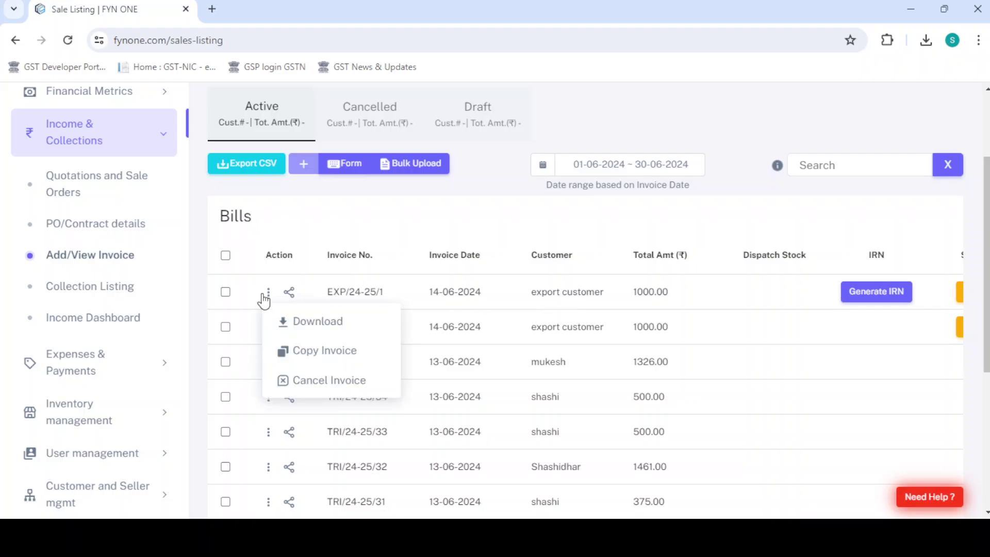
left_click(293, 320)
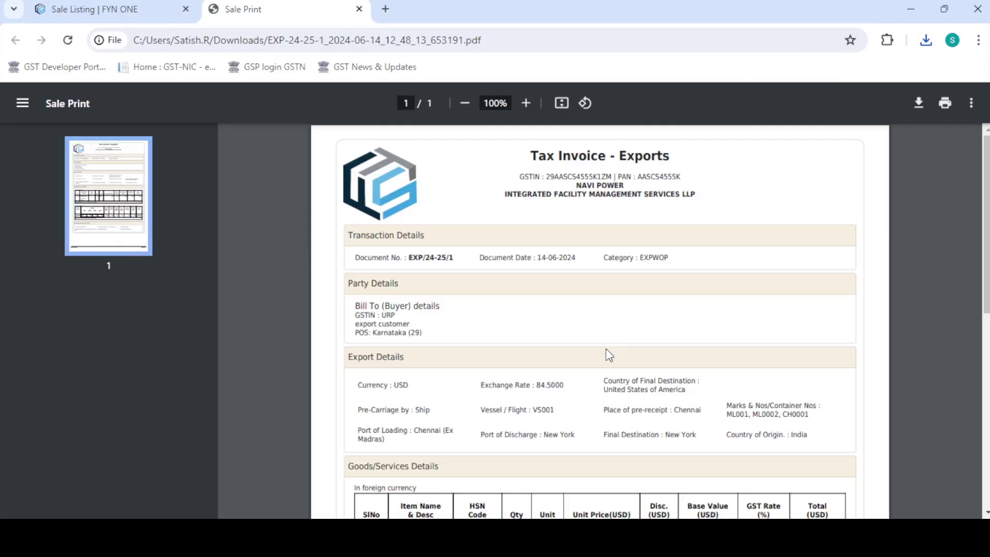
scroll(607, 351, "down", 1)
scroll(606, 351, "down", 8)
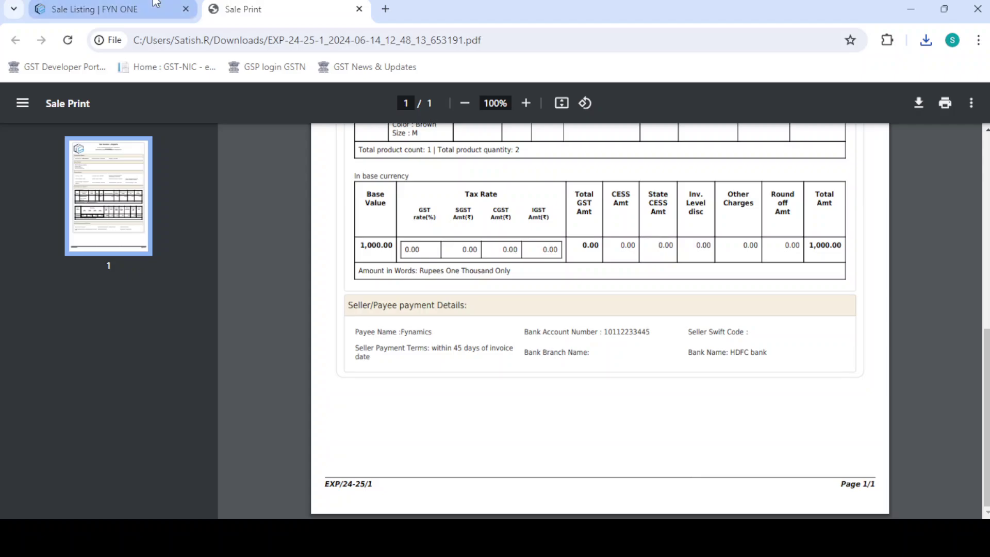
- Open the export data entry for invoice EXP/24-25/1 and recheck the export details in its PDF before closing the file
left_click(108, 9)
scroll(474, 302, "right", 4)
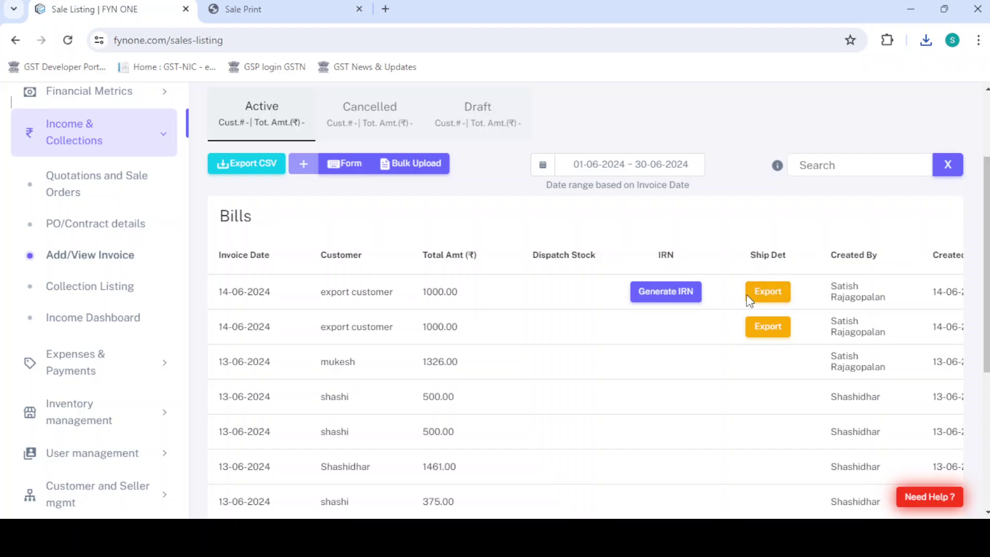
left_click(764, 295)
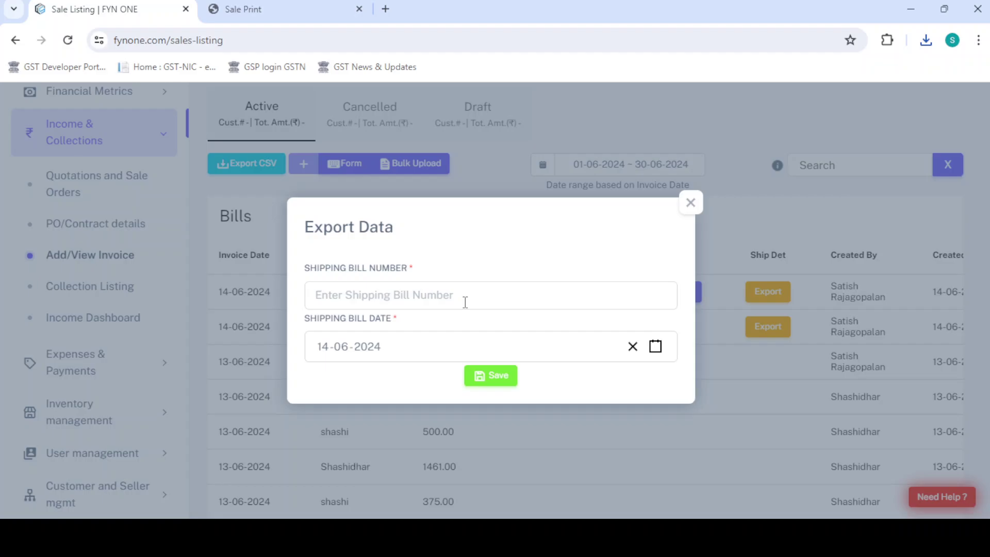
left_click(287, 10)
scroll(407, 304, "up", 1)
scroll(407, 304, "up", 4)
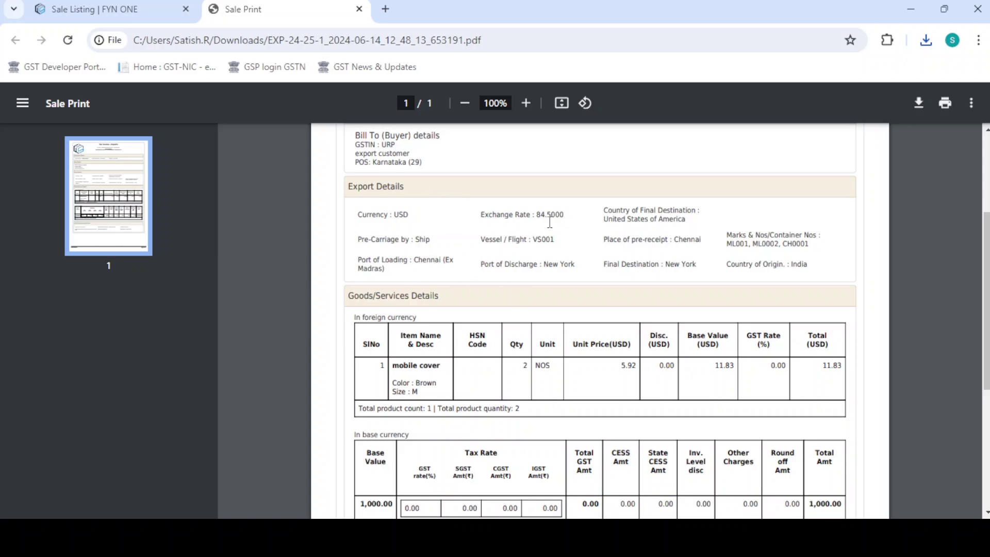
left_click(109, 10)
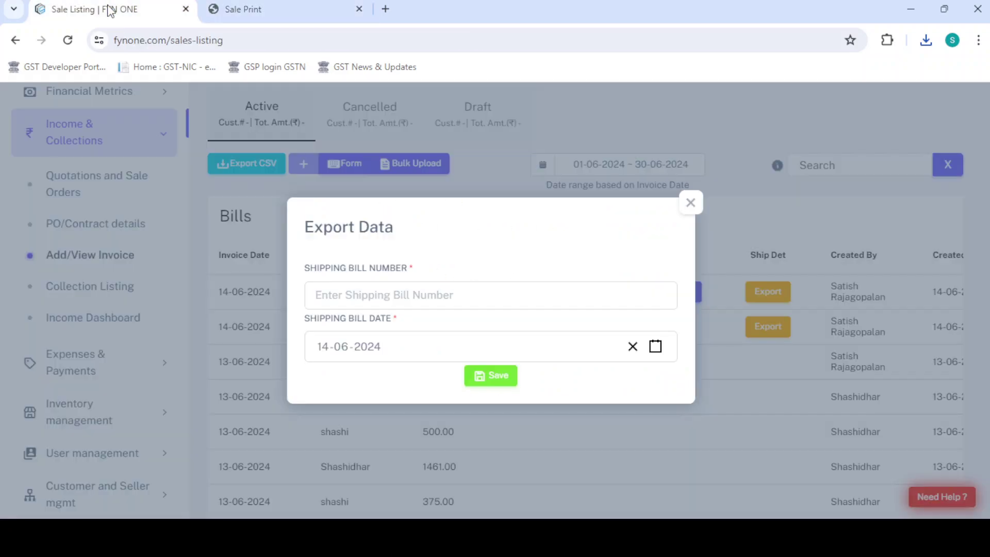
left_click(356, 11)
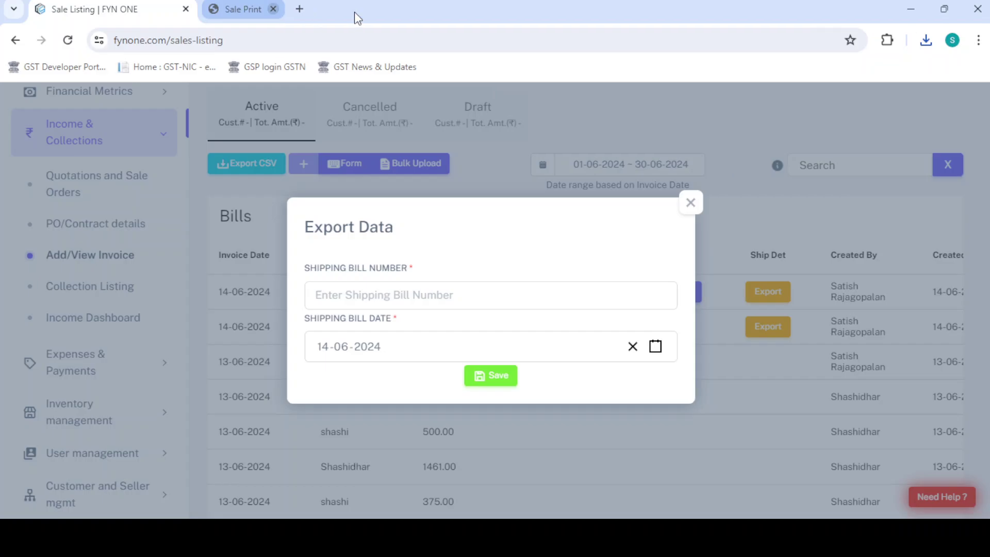
- Save shipping bill number 627382392 in the invoice's export data and view the stored shipping bill details
left_click(415, 295)
type("627382392")
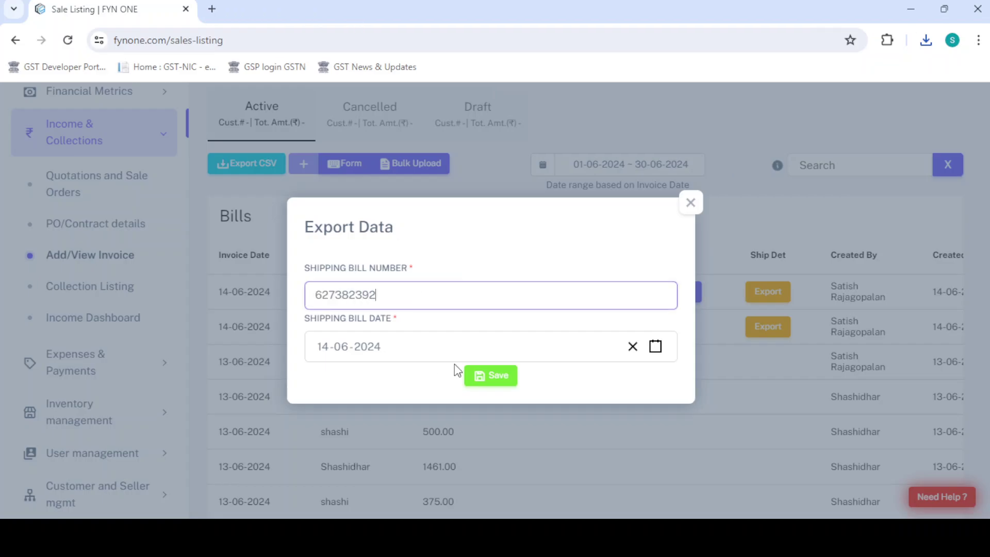
left_click(499, 375)
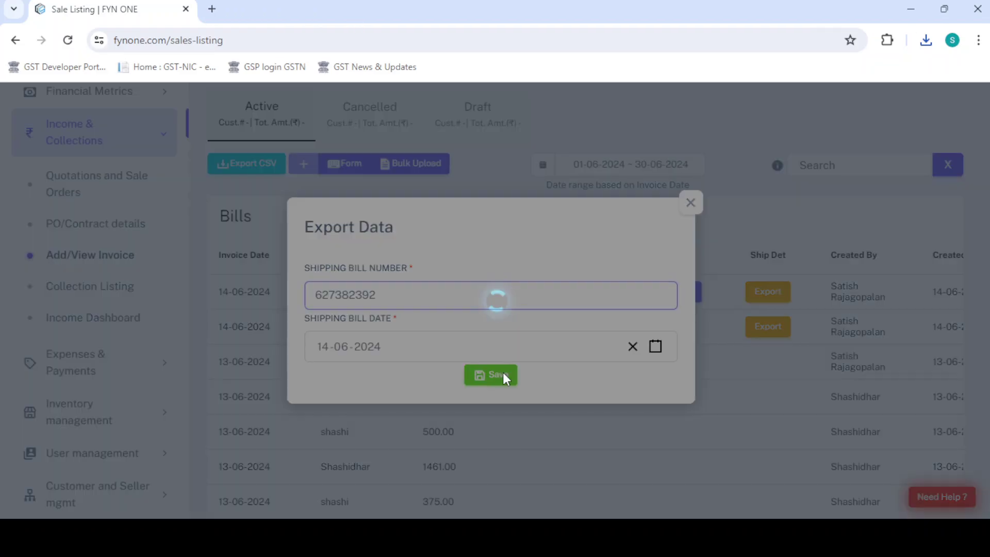
double_click(494, 111)
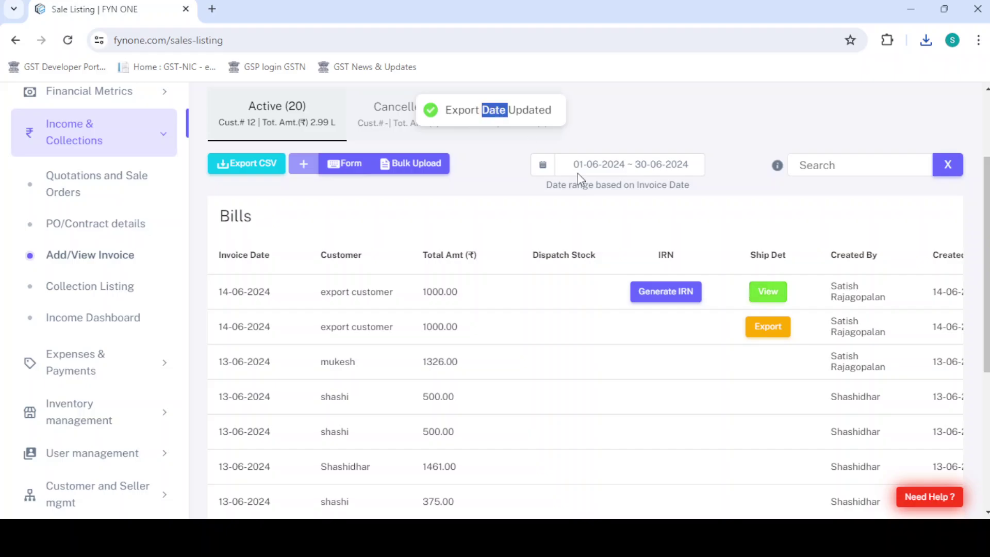
left_click(759, 292)
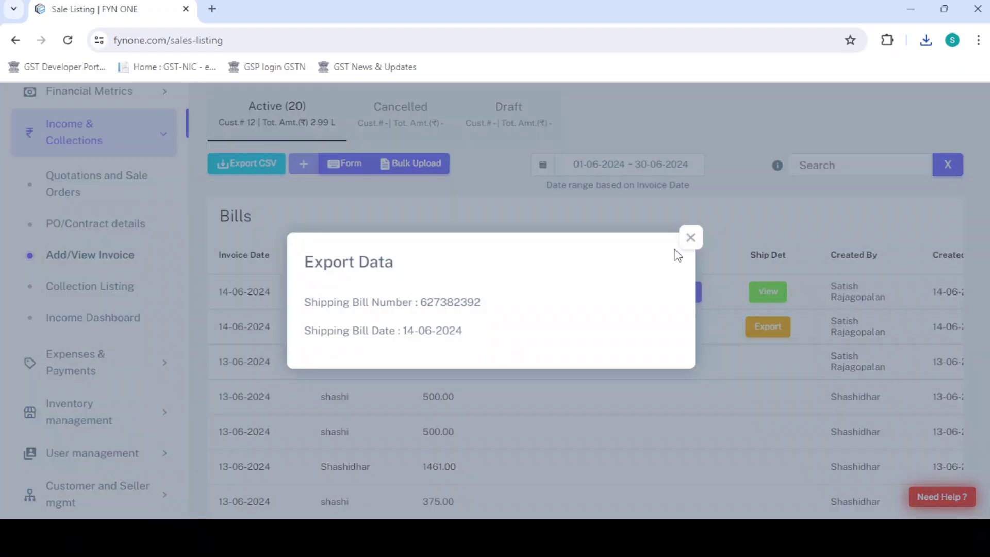
left_click(691, 237)
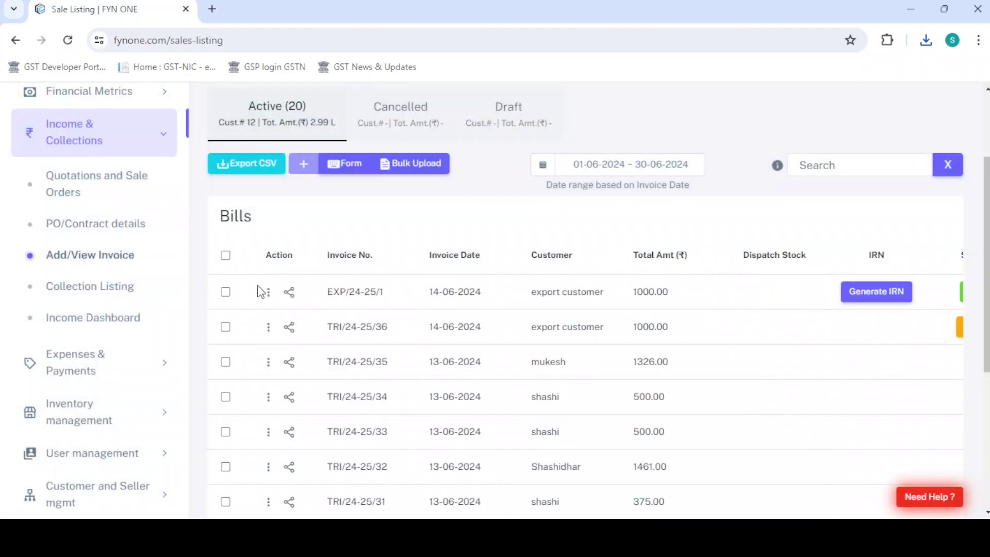
- Download invoice EXP/24-25/1 again with its updated shipping bill details and open the PDF
left_click(268, 292)
left_click(287, 321)
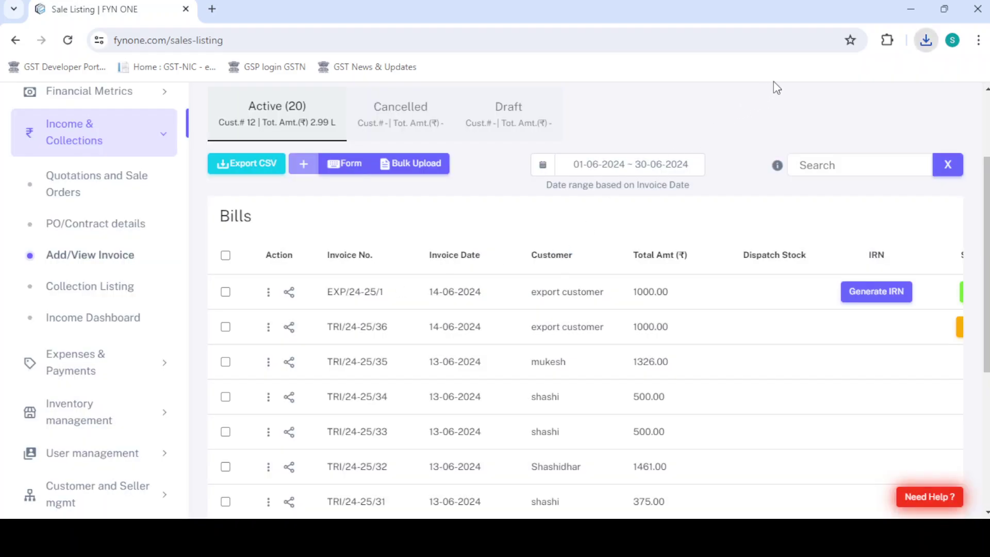
left_click(774, 81)
- Examine the updated invoice PDF's transaction, export and goods details, including the foreign and base currency tables
scroll(519, 291, "down", 2)
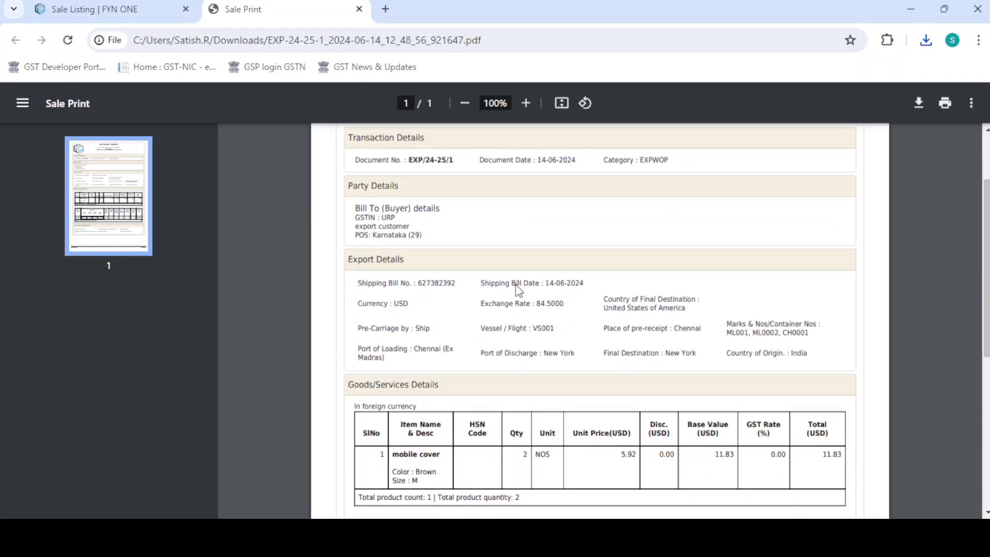
triple_click(431, 163)
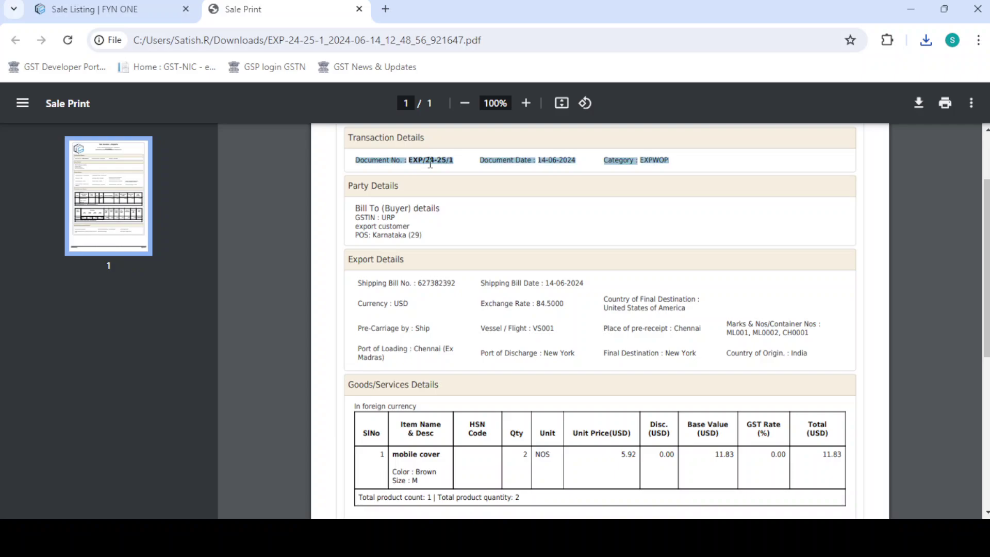
left_click(430, 162)
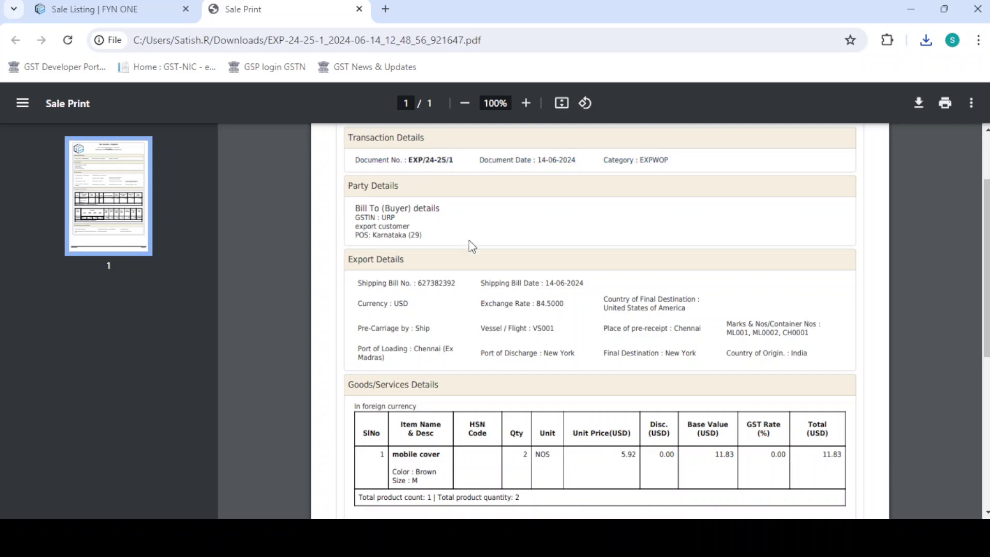
scroll(469, 240, "down", 2)
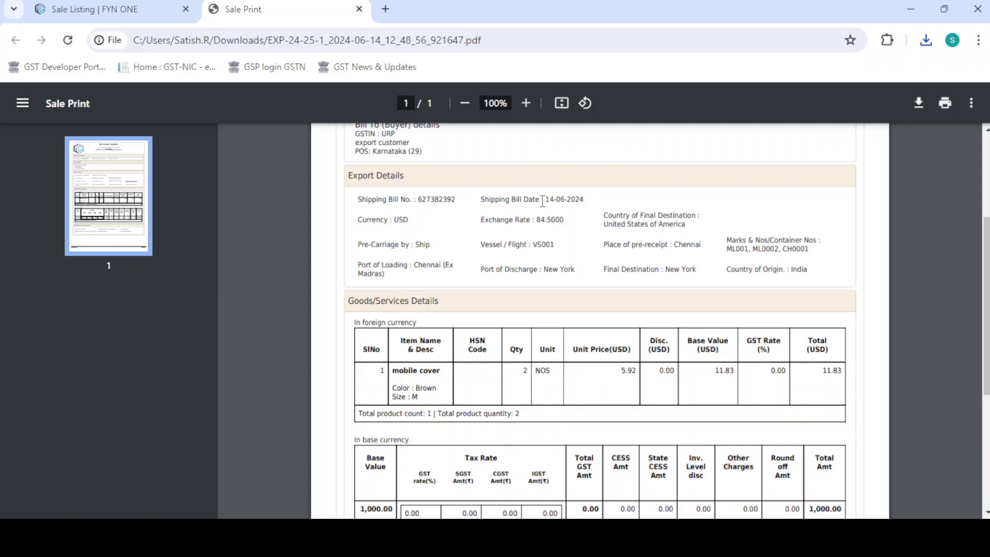
scroll(542, 201, "down", 1)
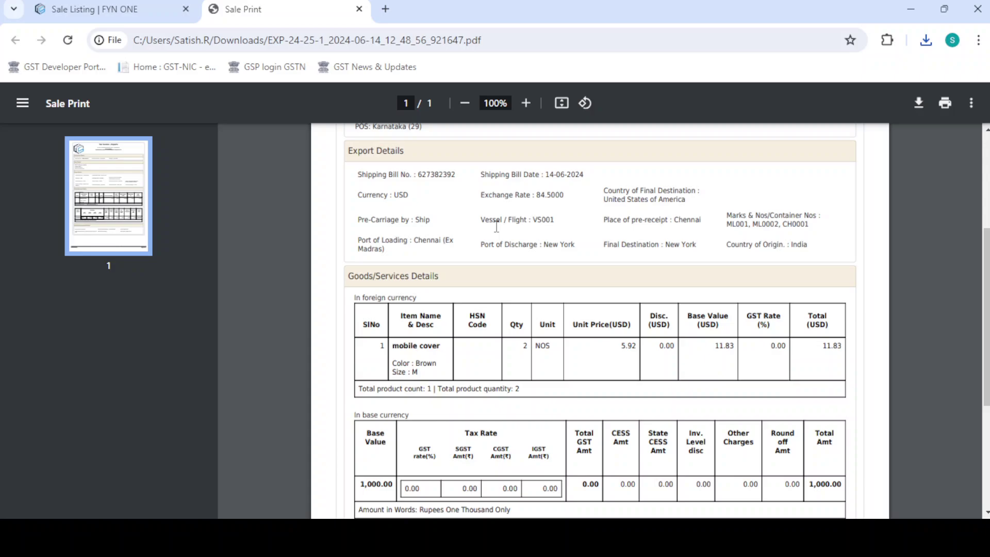
scroll(497, 226, "down", 3)
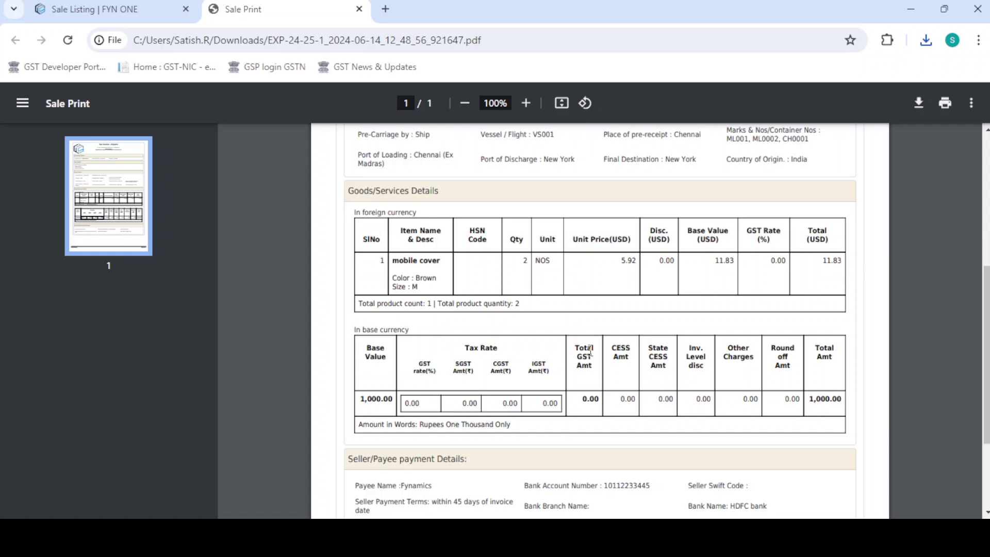
scroll(590, 352, "up", 3)
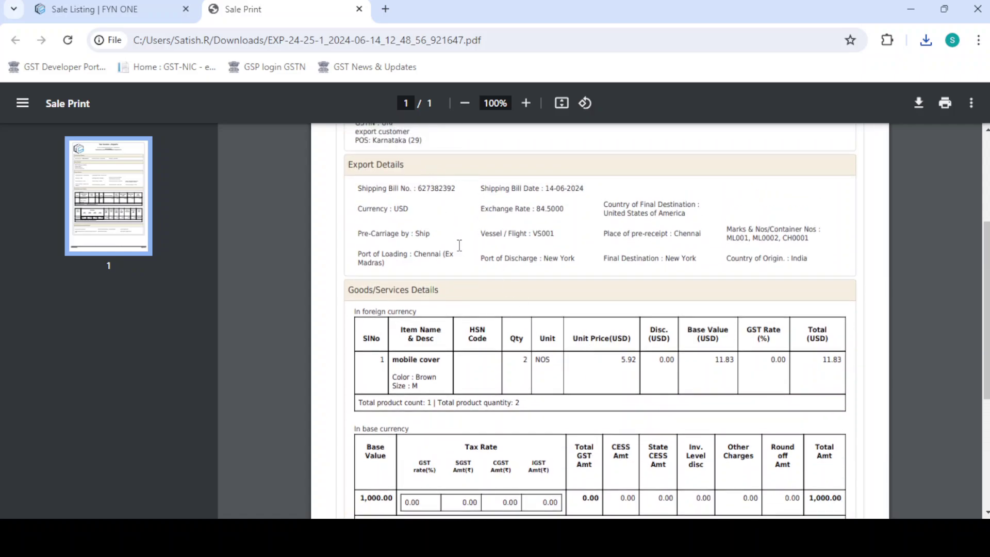
scroll(459, 246, "down", 3)
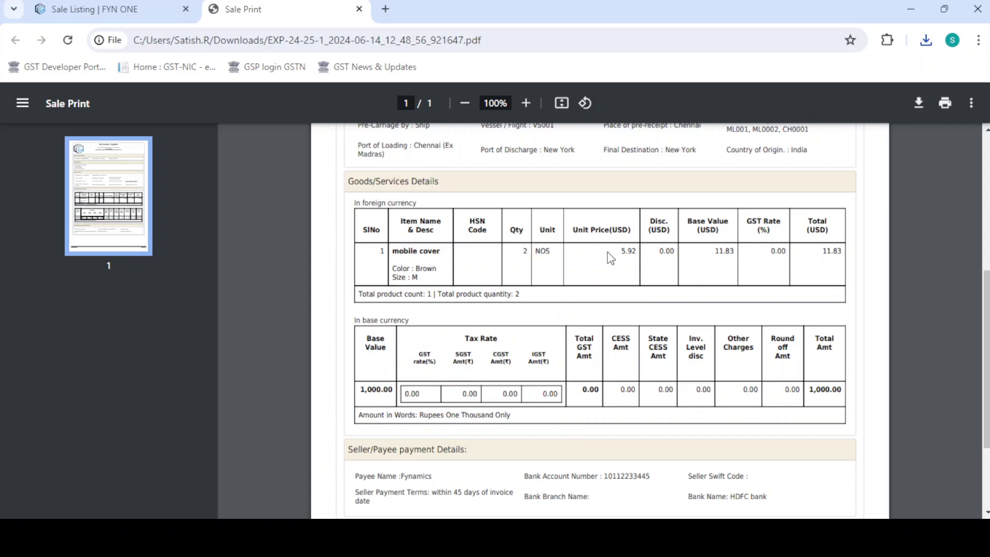
- Compare the invoice PDF's foreign and base currency amounts with the exchange rate, and review the seller payment details
scroll(781, 263, "down", 1)
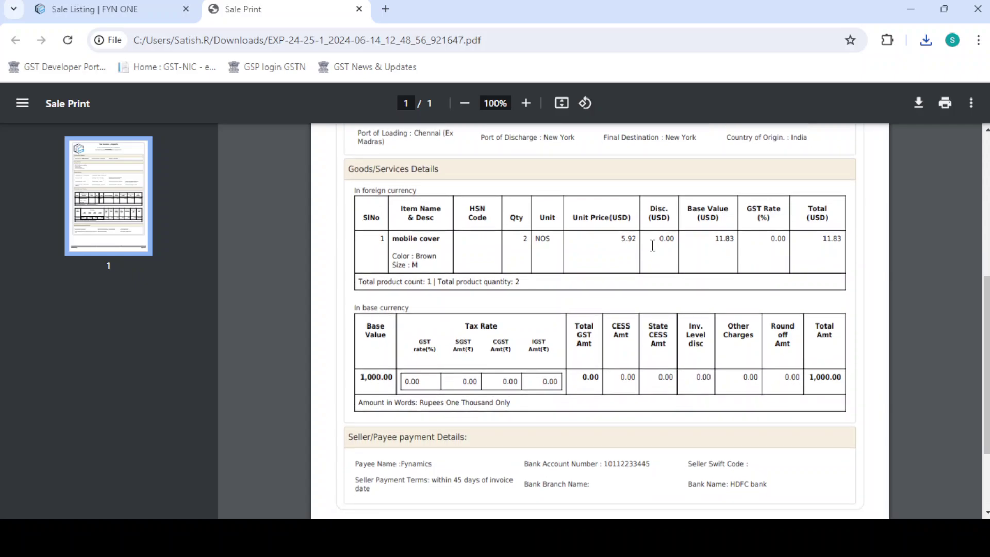
scroll(652, 245, "up", 5)
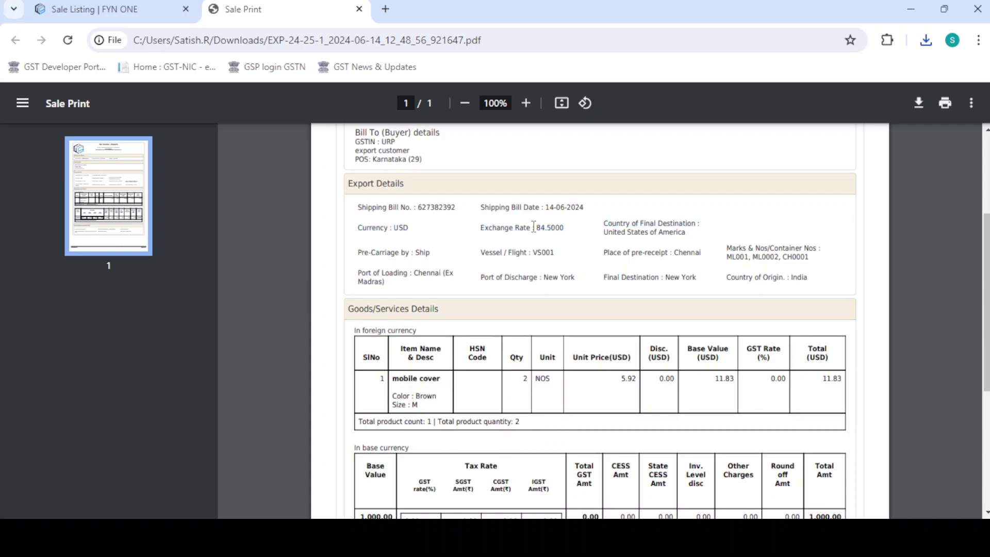
scroll(534, 227, "down", 3)
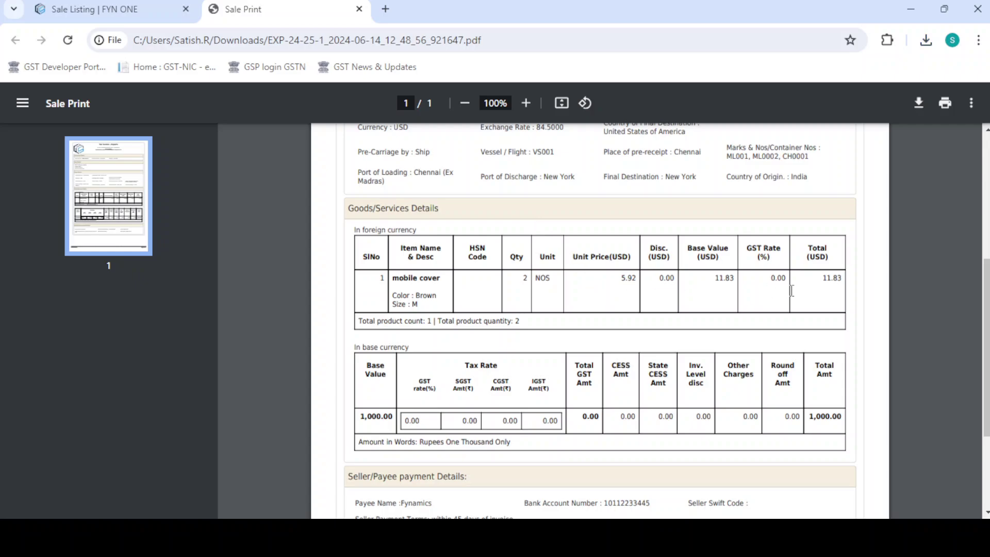
scroll(792, 291, "down", 2)
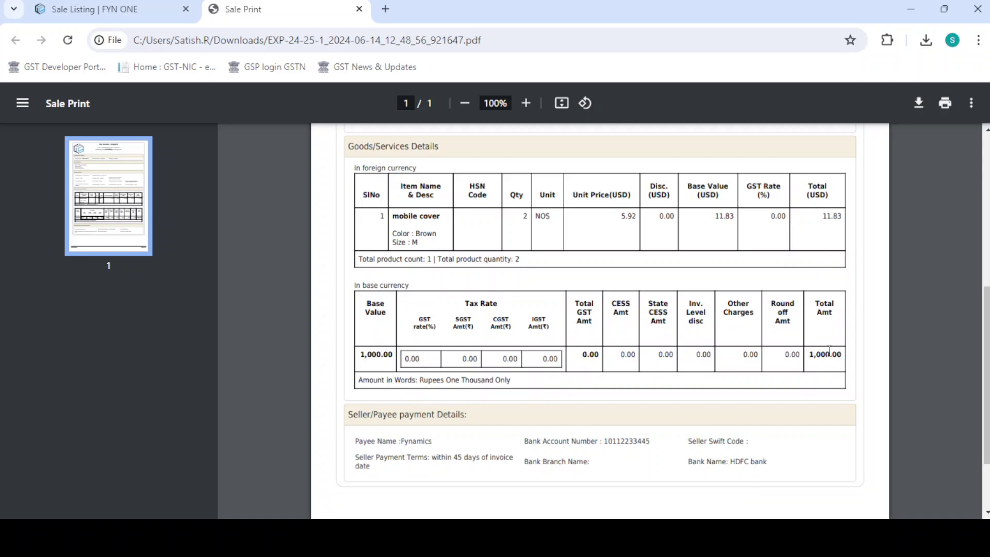
scroll(829, 352, "down", 3)
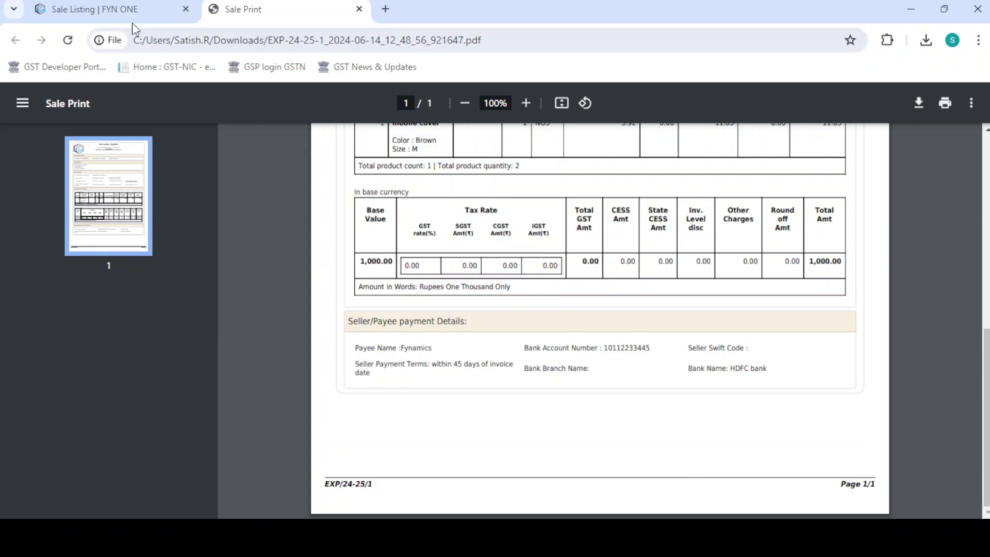
- Return to FYN ONE and open a blank bank account form in the account banking section to view its SWIFT code field
left_click(103, 9)
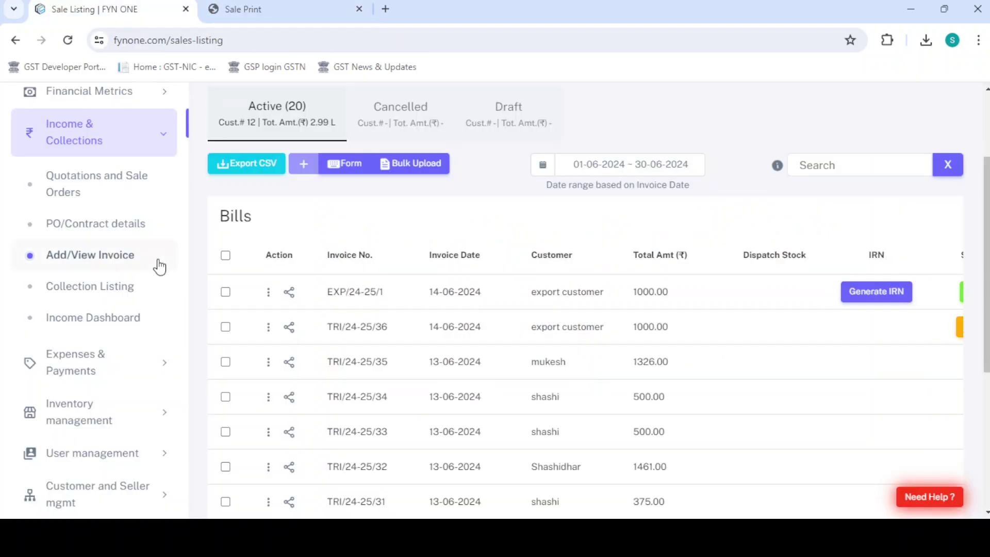
scroll(160, 266, "up", 3)
left_click(102, 187)
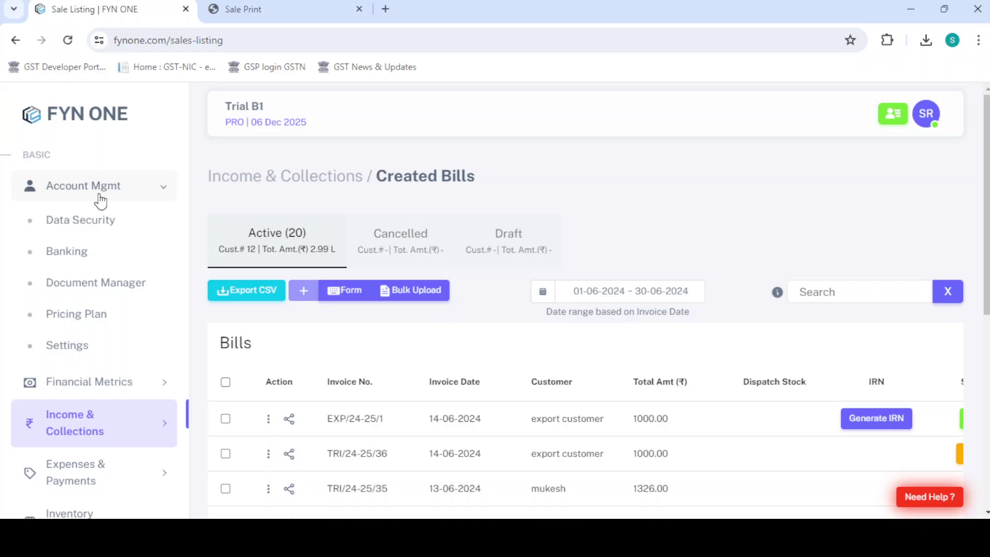
left_click(88, 254)
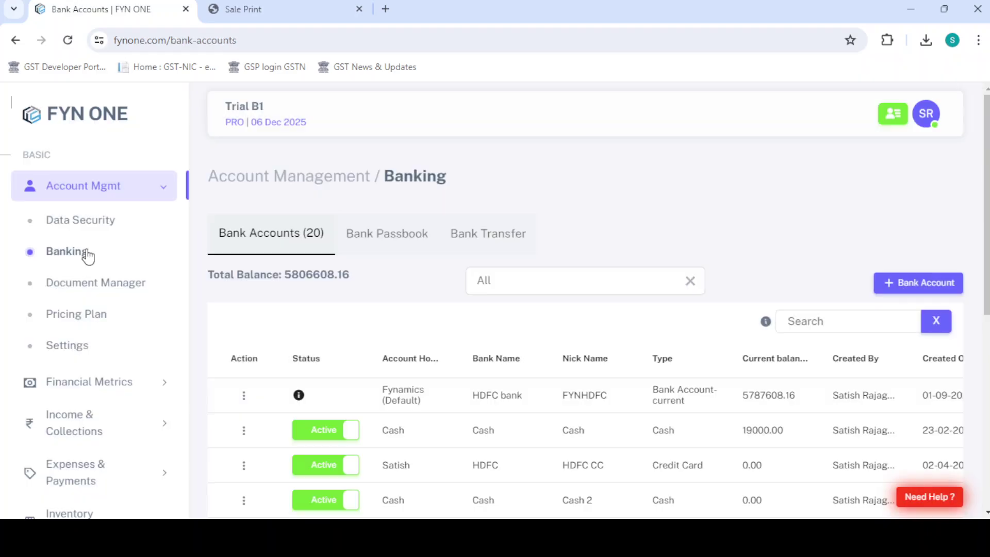
left_click(884, 288)
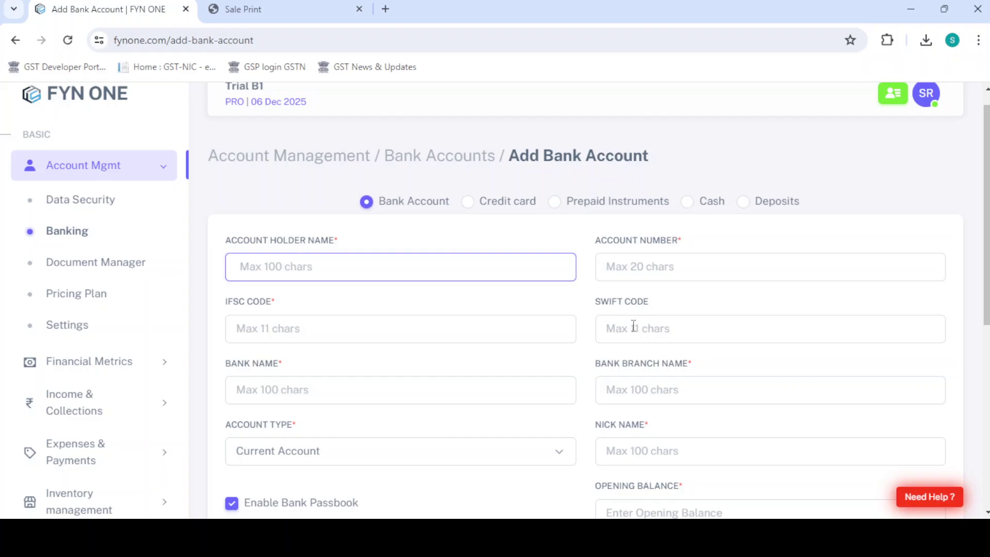
- Recheck the invoice PDF's export details and the mobile cover's custom color and size fields, and return to the bank account form
left_click(302, 9)
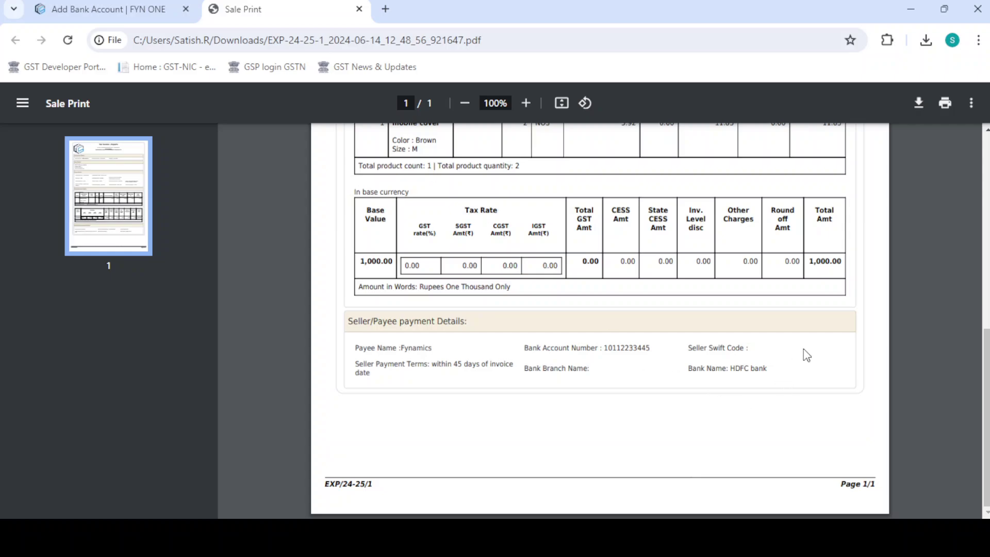
scroll(807, 356, "up", 8)
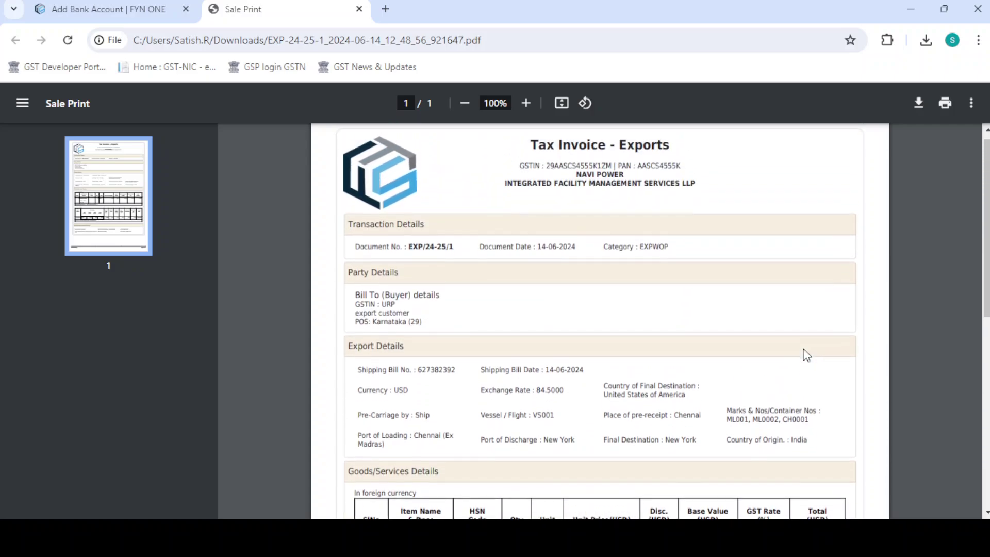
scroll(807, 356, "down", 5)
scroll(804, 349, "up", 3)
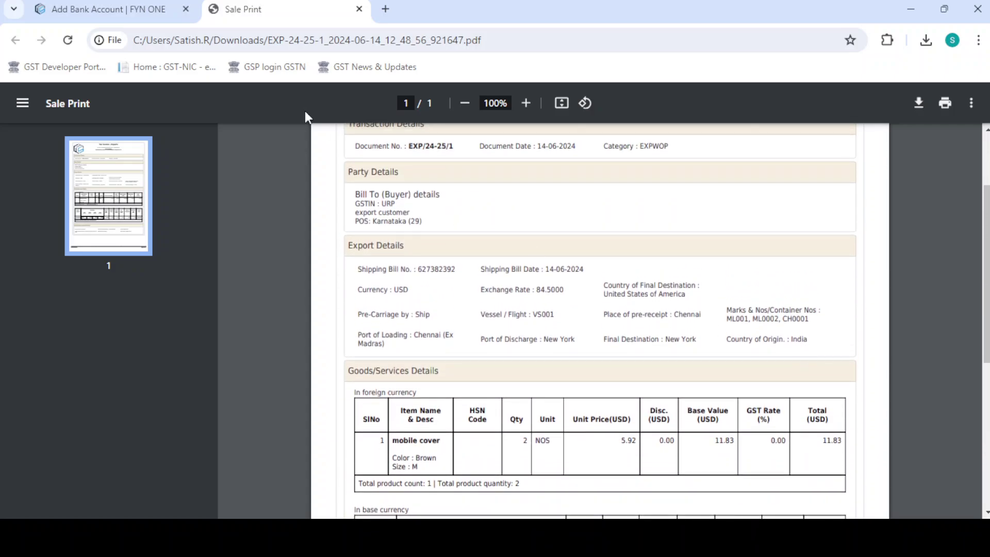
scroll(390, 269, "down", 1)
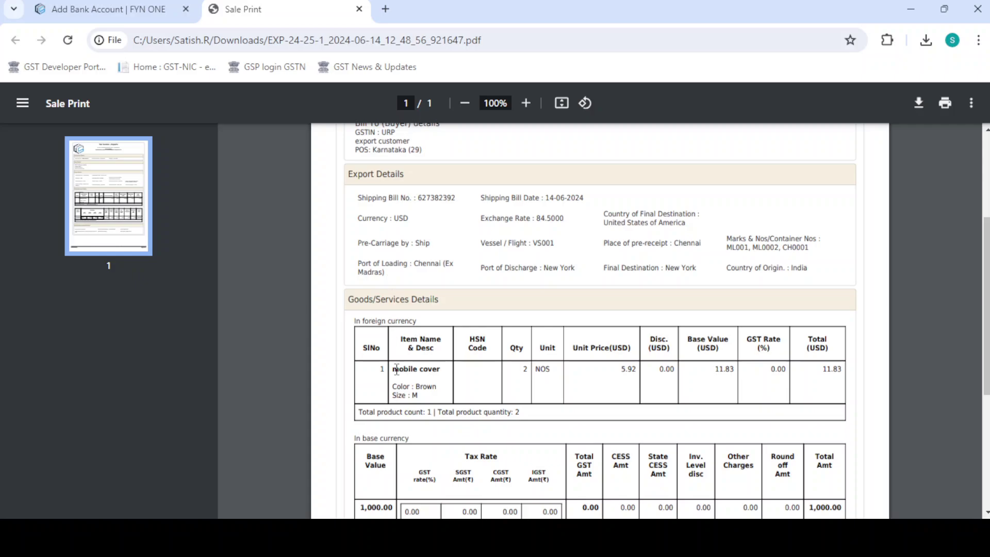
left_click_drag(394, 395, 414, 395)
left_click(429, 395)
scroll(429, 395, "down", 1)
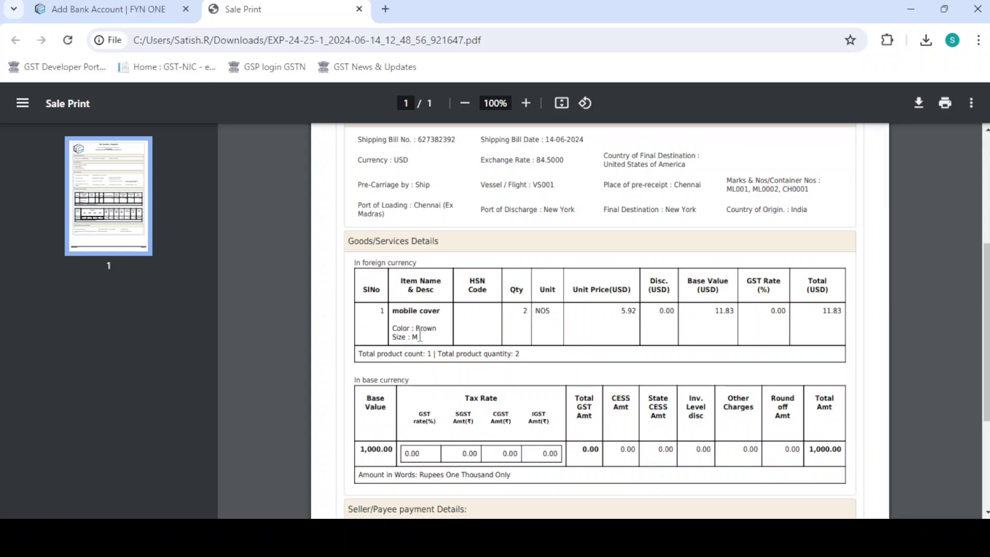
left_click(138, 15)
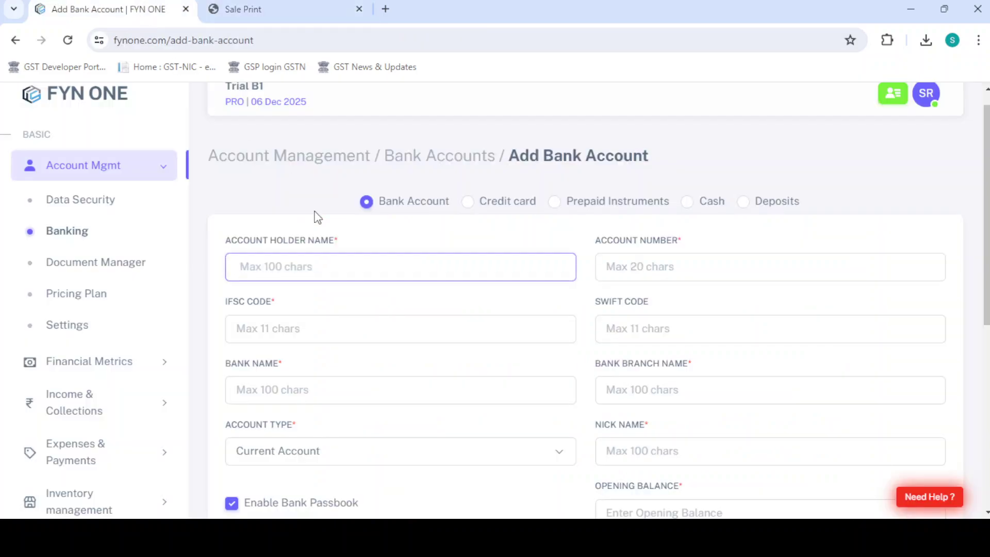